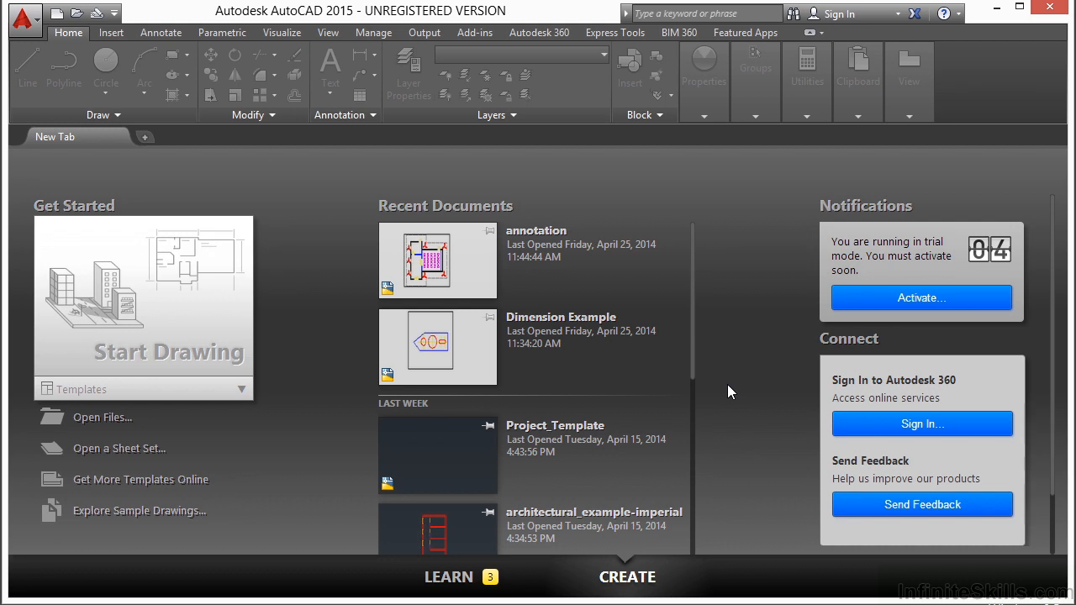
- Create a new drawing from the acad.dwt template and hide the Properties palette
{"action": "left_click", "coordinate": [127, 391]}
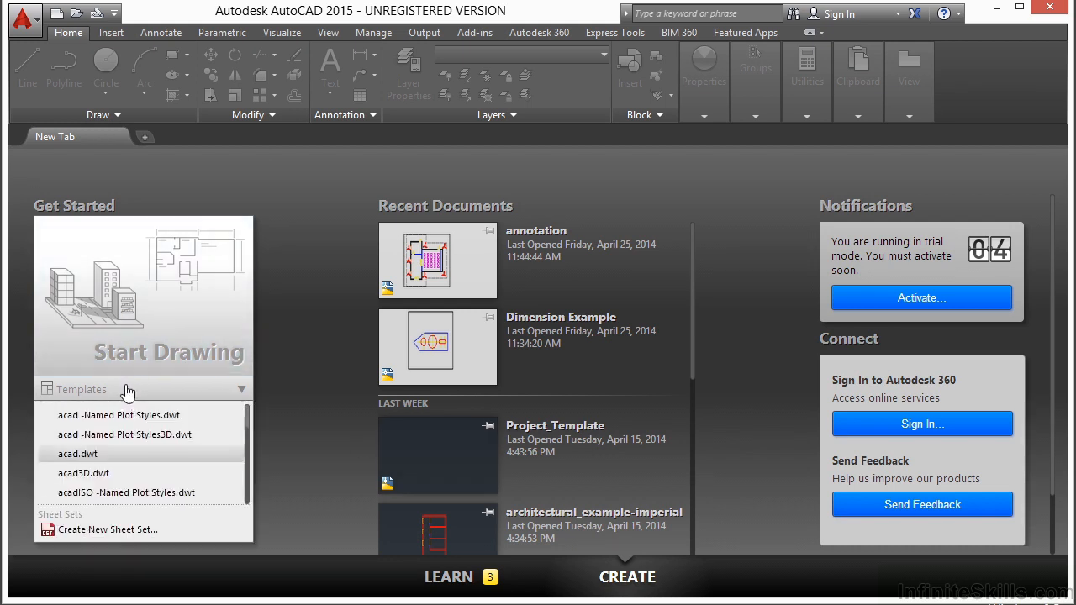
{"action": "left_click", "coordinate": [92, 454]}
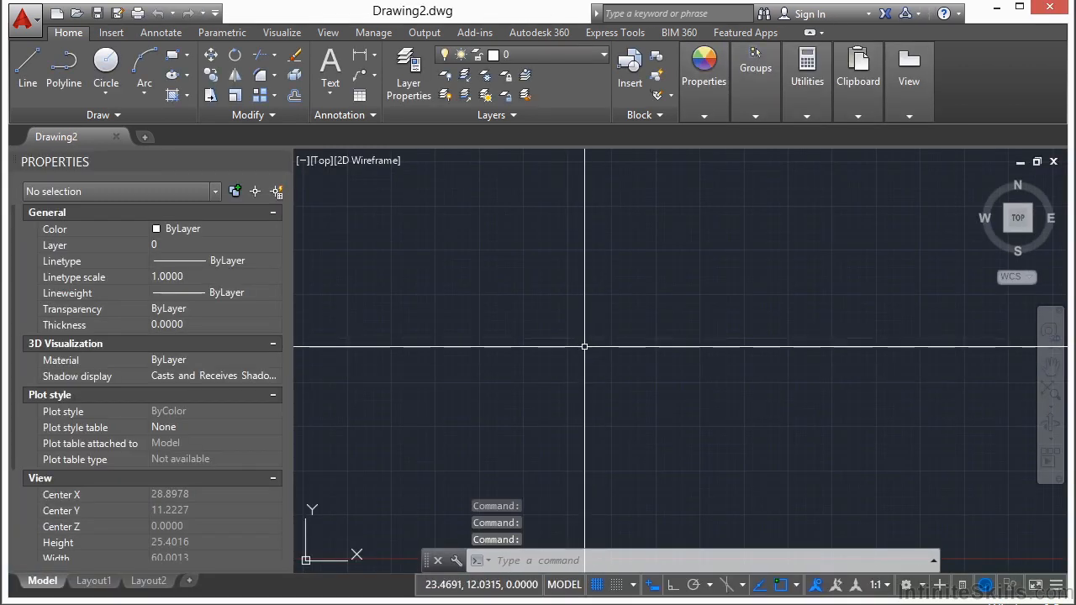
{"action": "key", "text": "ctrl+1"}
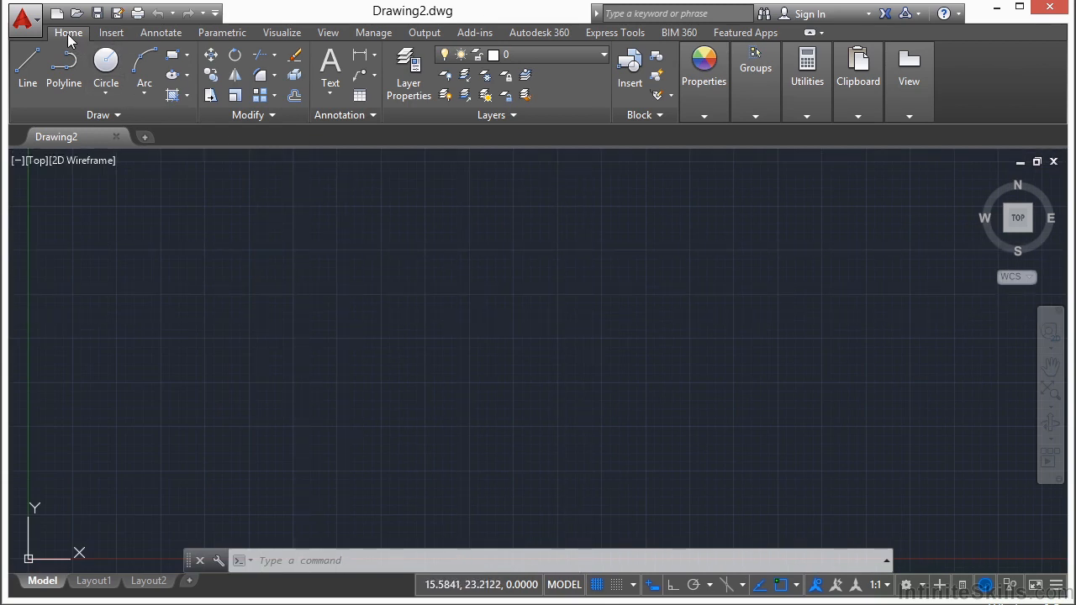
{"action": "left_click", "coordinate": [330, 89]}
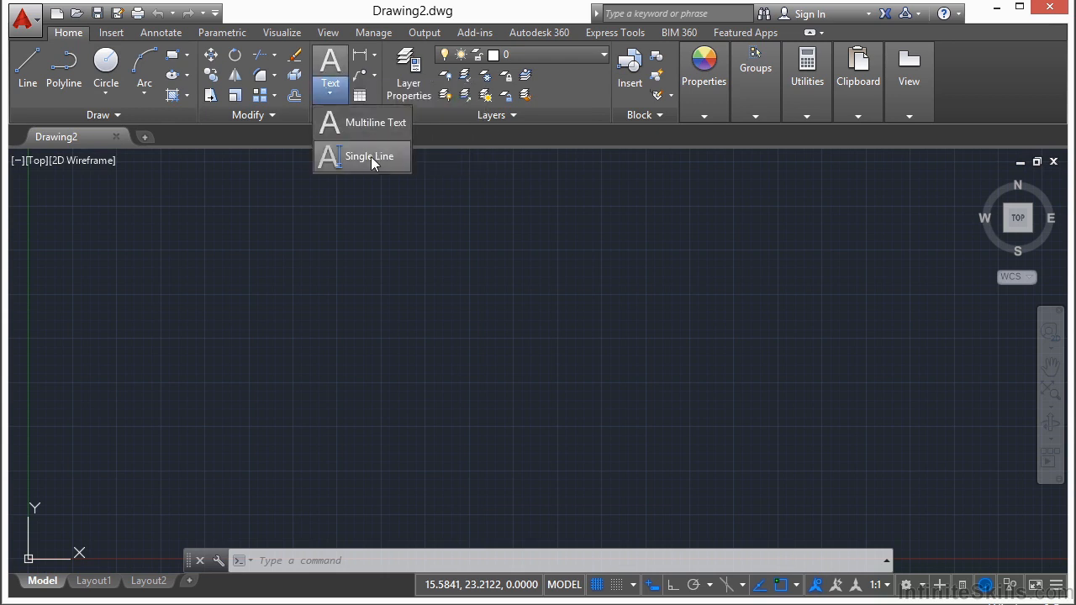
{"action": "left_click", "coordinate": [364, 122]}
{"action": "left_click", "coordinate": [344, 286]}
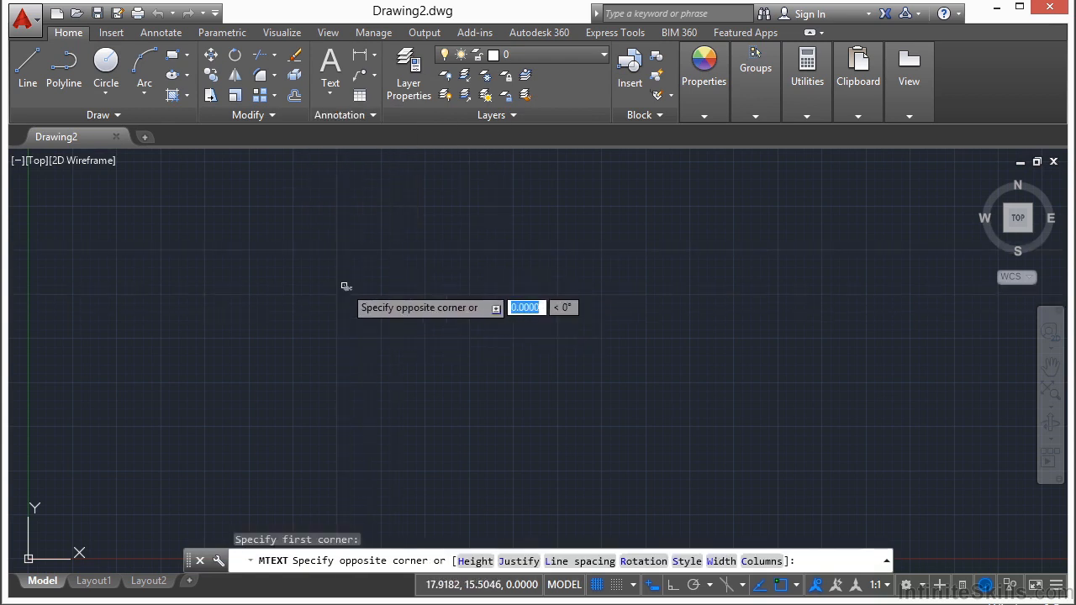
{"action": "left_click", "coordinate": [454, 324]}
{"action": "left_click", "coordinate": [453, 318]}
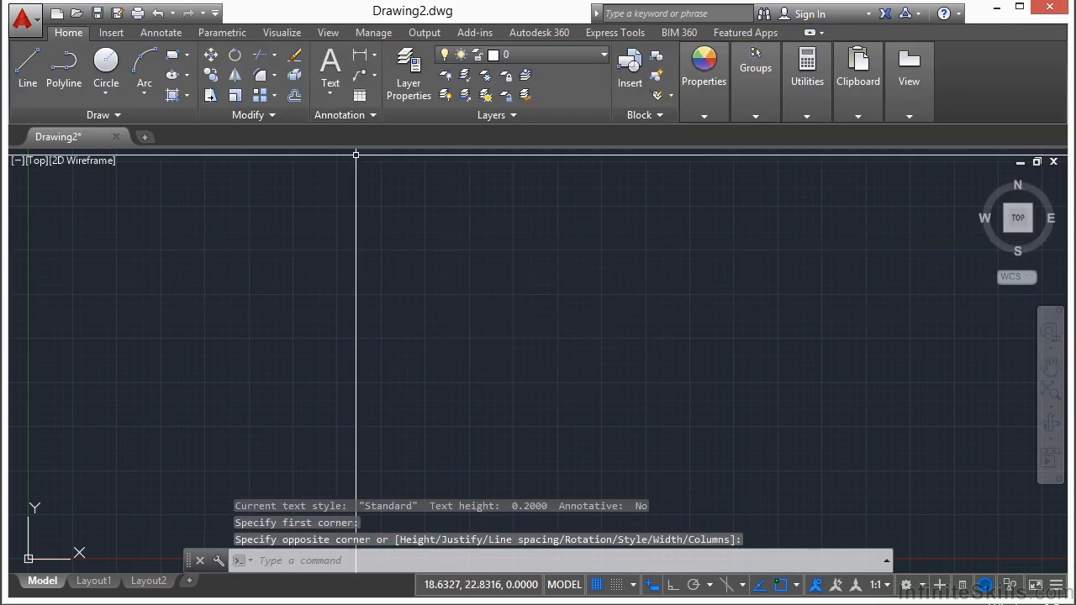
- Examine the available text styles and the Standard style's font, size and effects settings without changing them
{"action": "left_click", "coordinate": [163, 34]}
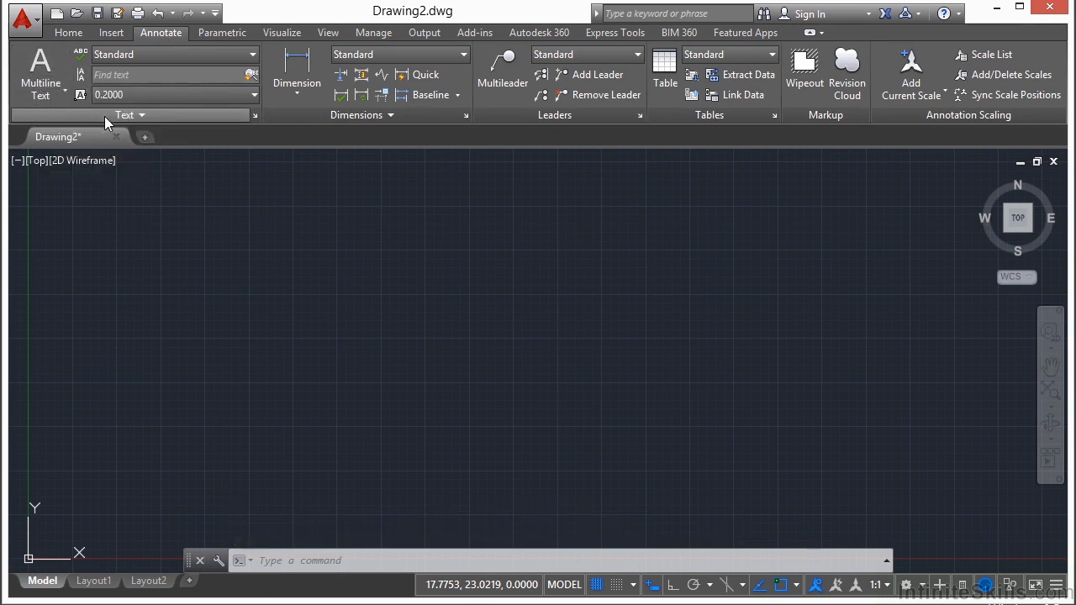
{"action": "left_click", "coordinate": [253, 53]}
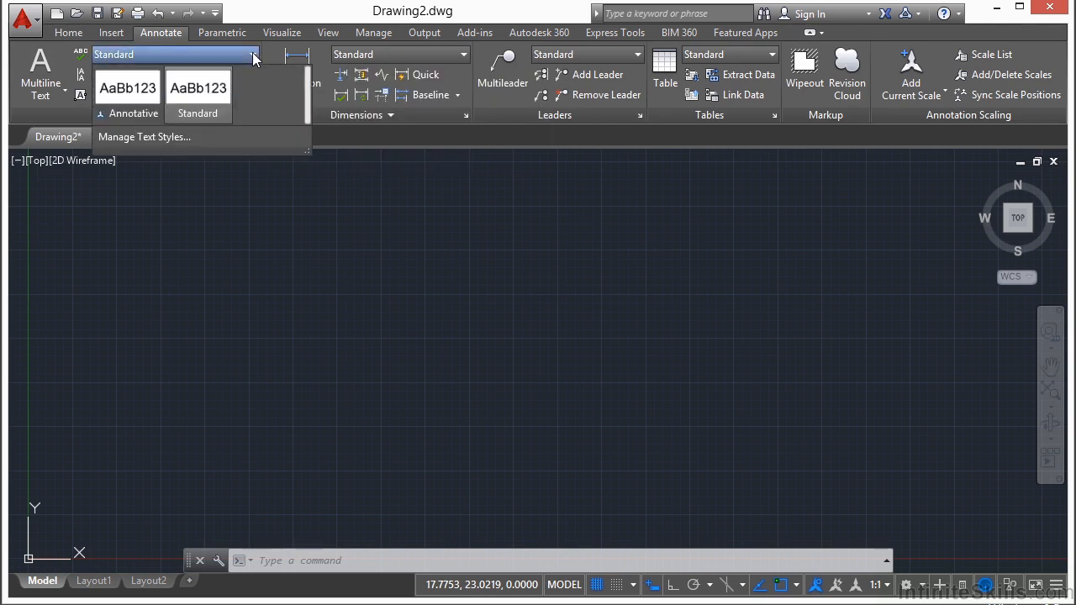
{"action": "left_click", "coordinate": [195, 110]}
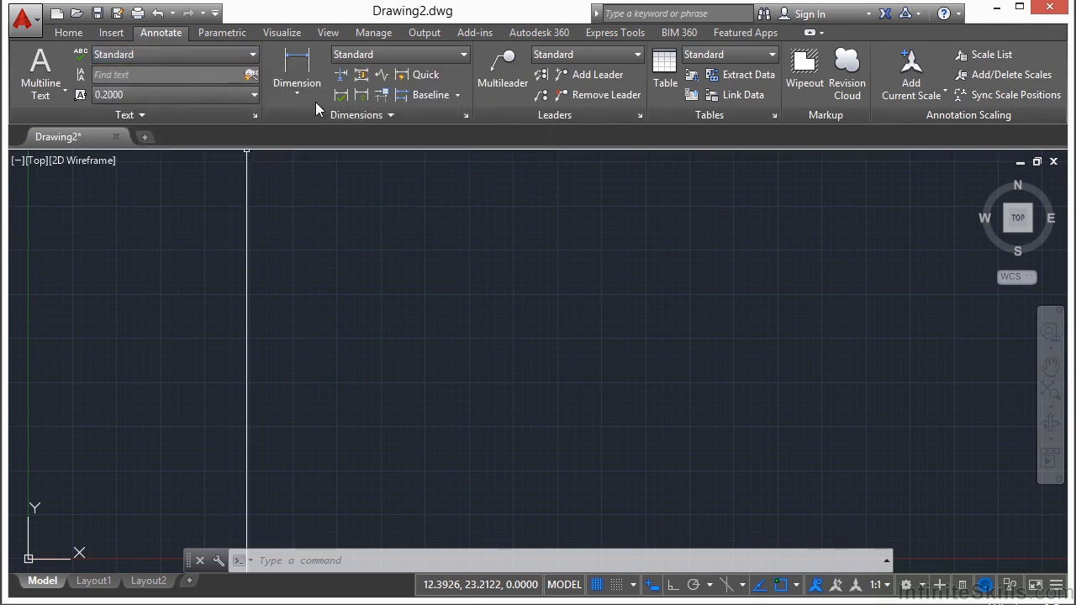
{"action": "left_click", "coordinate": [154, 115]}
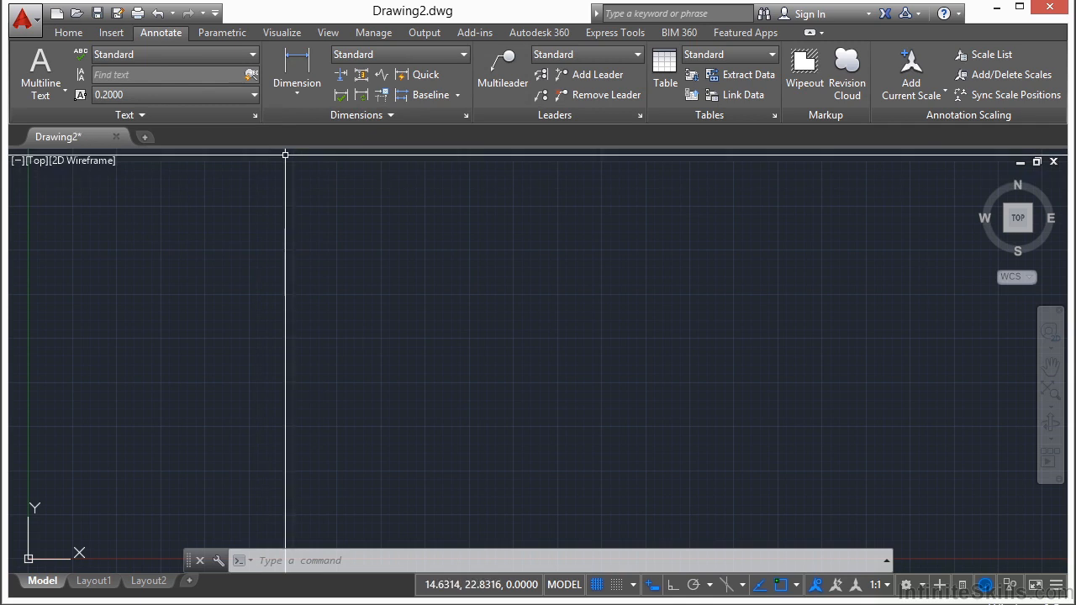
{"action": "left_click", "coordinate": [255, 116]}
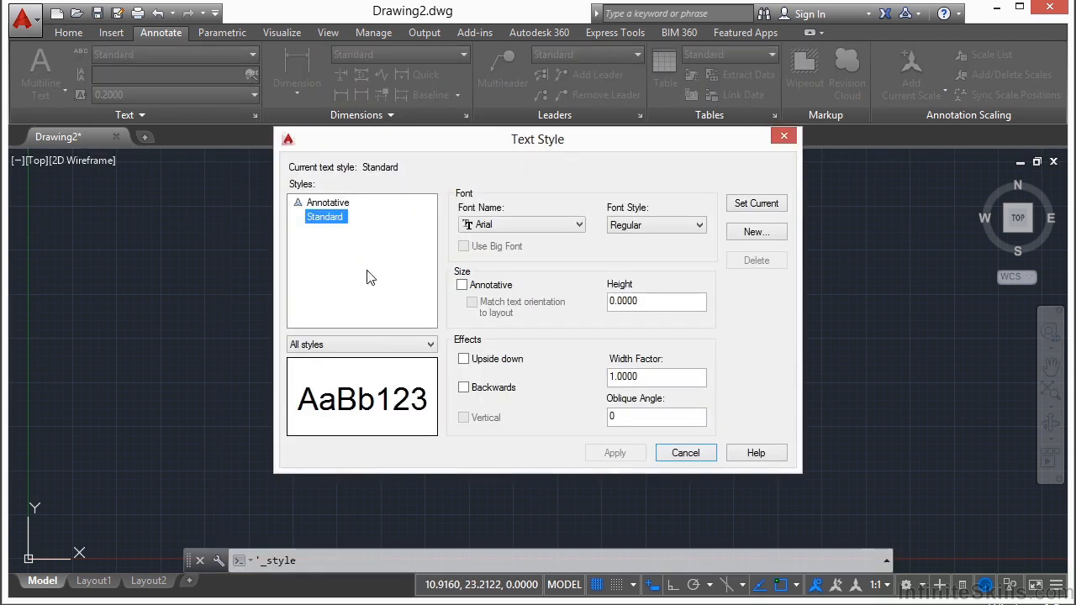
{"action": "left_click", "coordinate": [396, 242]}
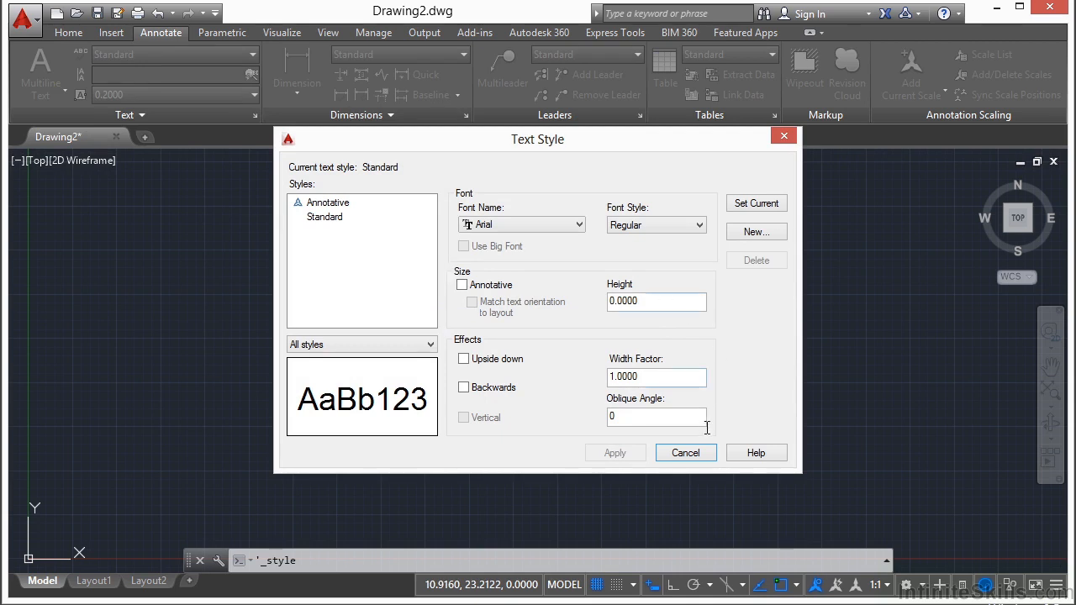
{"action": "left_click", "coordinate": [686, 453]}
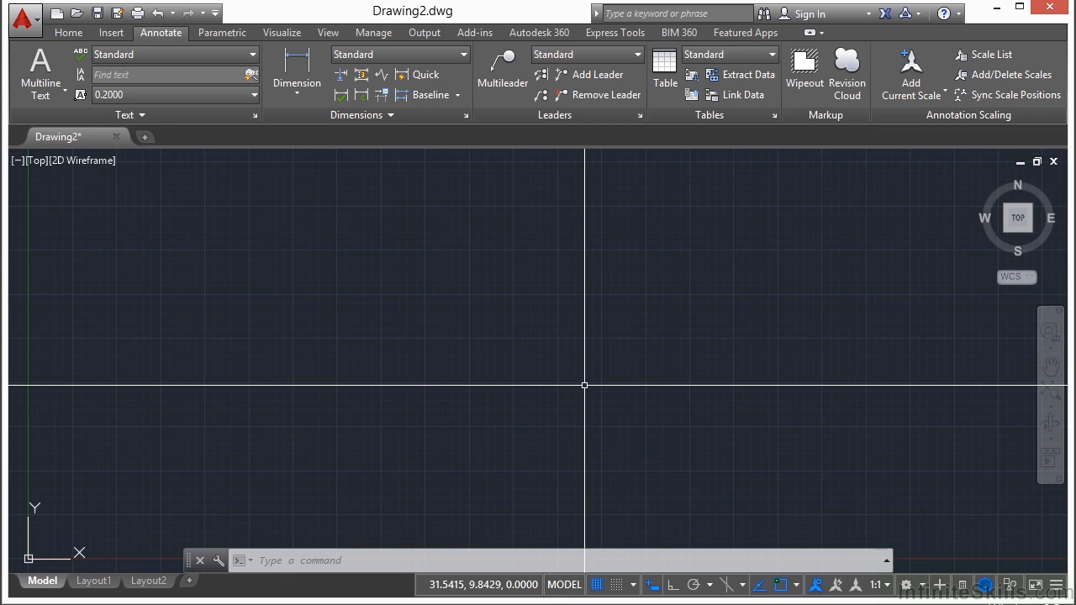
- Place a new multiline text box in the upper middle of the empty drawing with MTEXT
{"action": "type", "text": "mtext"}
{"action": "key", "text": "Return"}
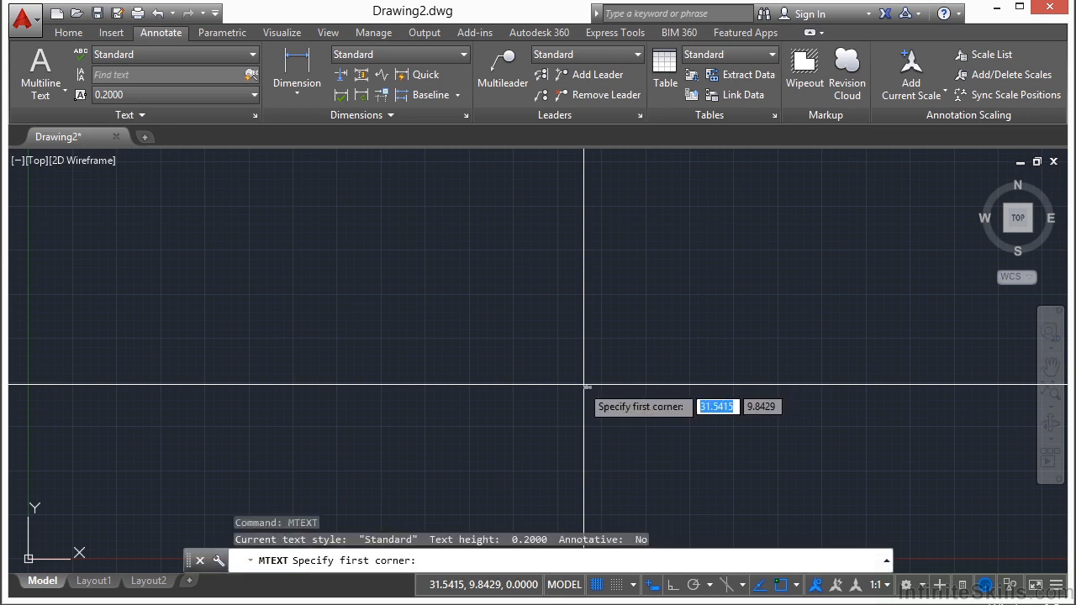
{"action": "left_click", "coordinate": [315, 238]}
{"action": "left_click", "coordinate": [512, 330]}
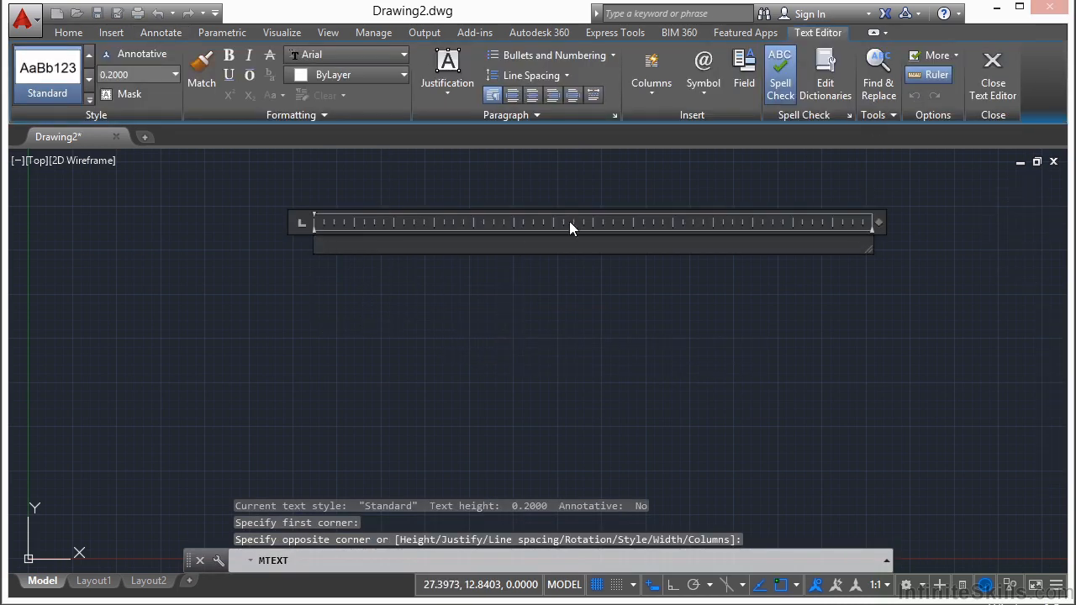
- Start importing text into the multiline text box and browse through Google Drive to the folder 10
{"action": "right_click", "coordinate": [341, 250]}
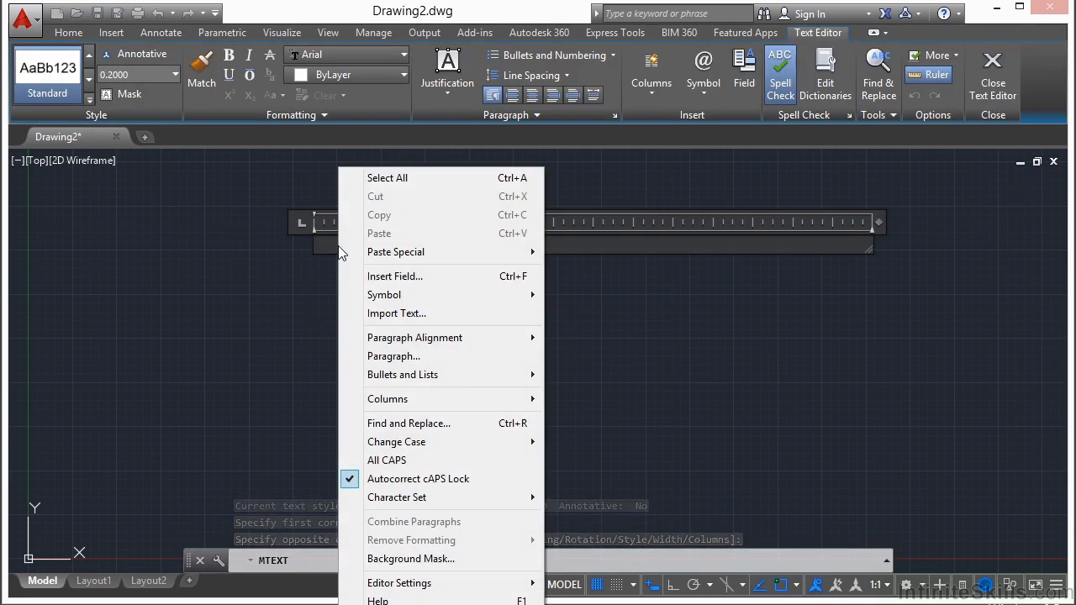
{"action": "left_click", "coordinate": [418, 314]}
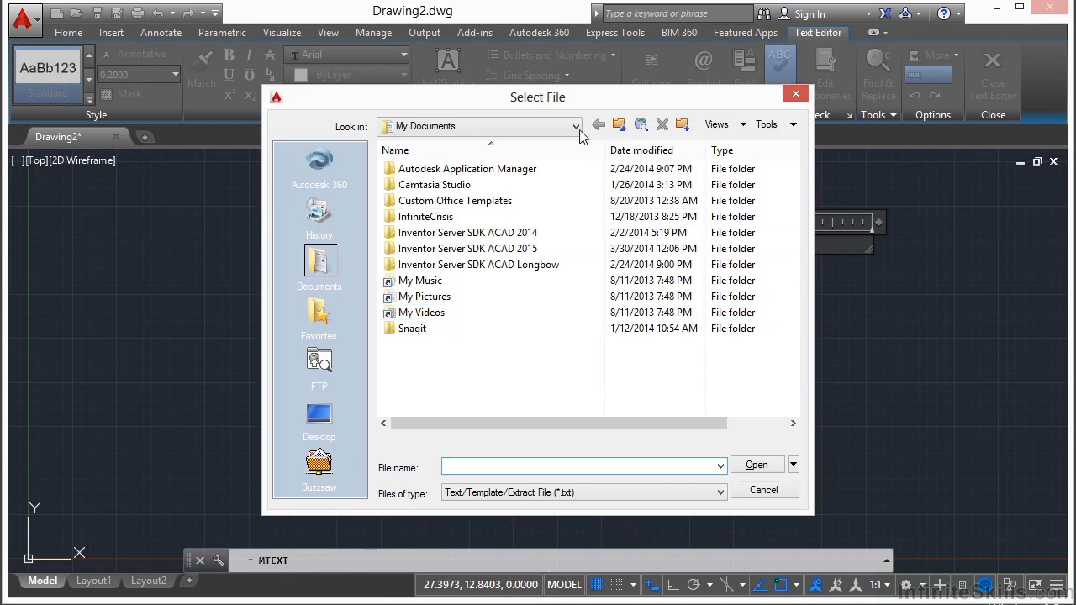
{"action": "left_click", "coordinate": [576, 126]}
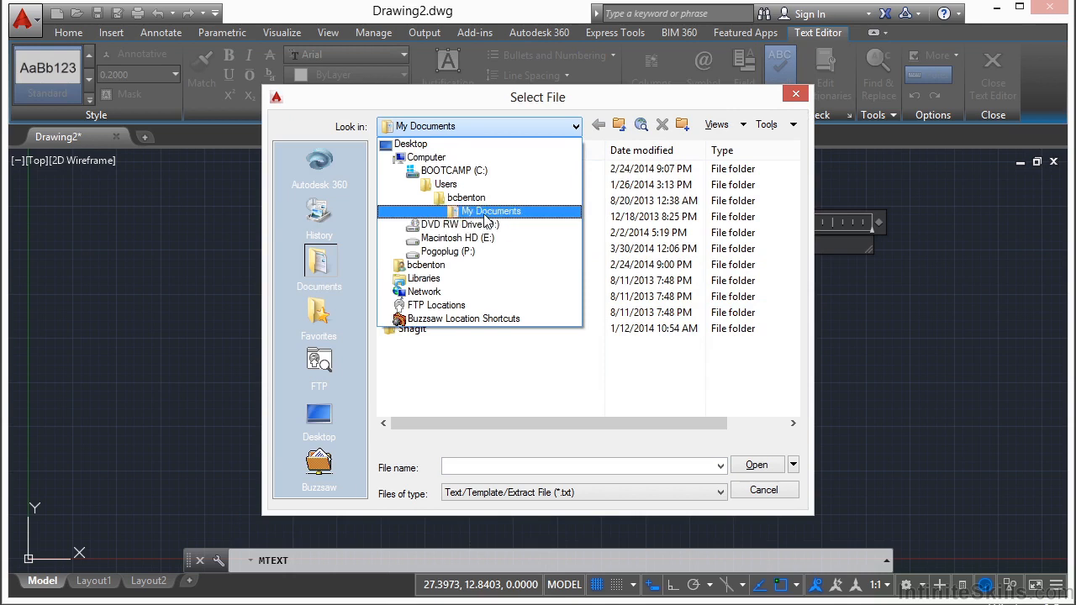
{"action": "left_click", "coordinate": [467, 198]}
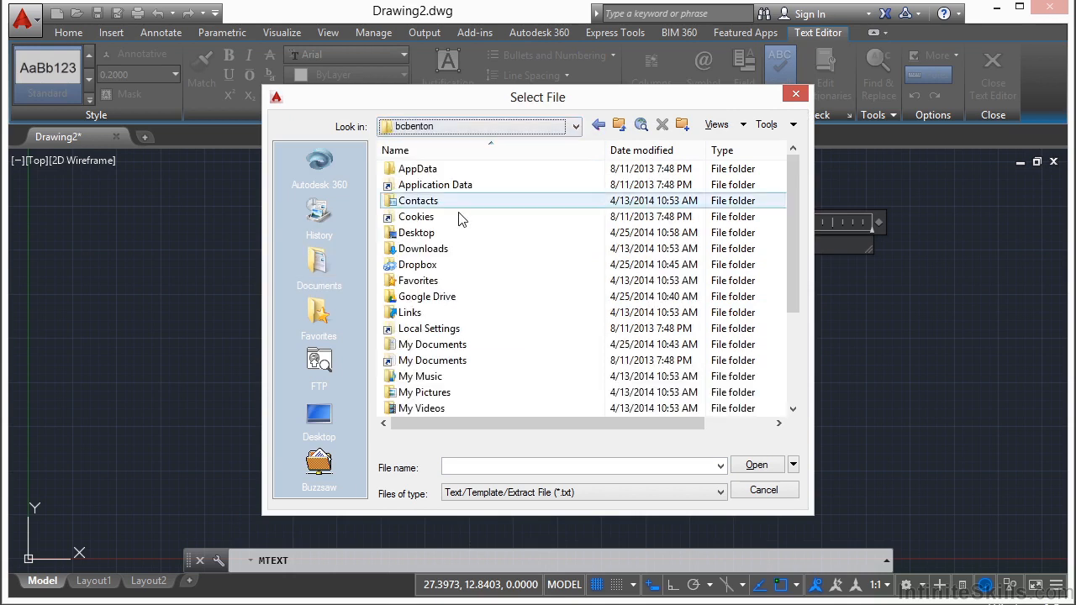
{"action": "double_click", "coordinate": [428, 296]}
{"action": "double_click", "coordinate": [438, 249]}
{"action": "double_click", "coordinate": [439, 169]}
{"action": "double_click", "coordinate": [425, 186]}
{"action": "double_click", "coordinate": [413, 281]}
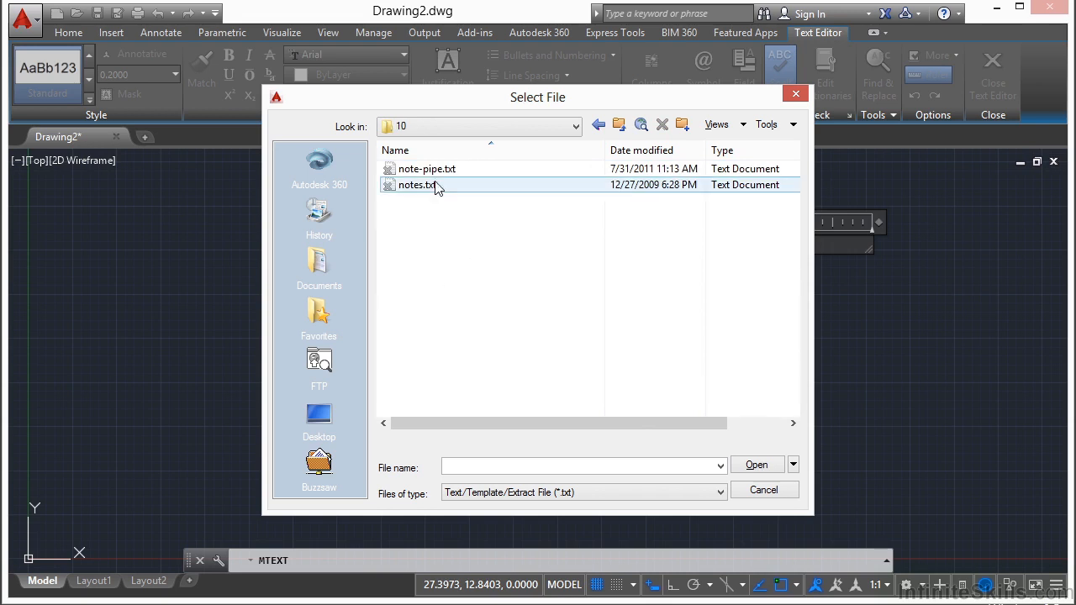
- Import note-pipe.txt into the text box and finish editing the text
{"action": "left_click", "coordinate": [434, 171]}
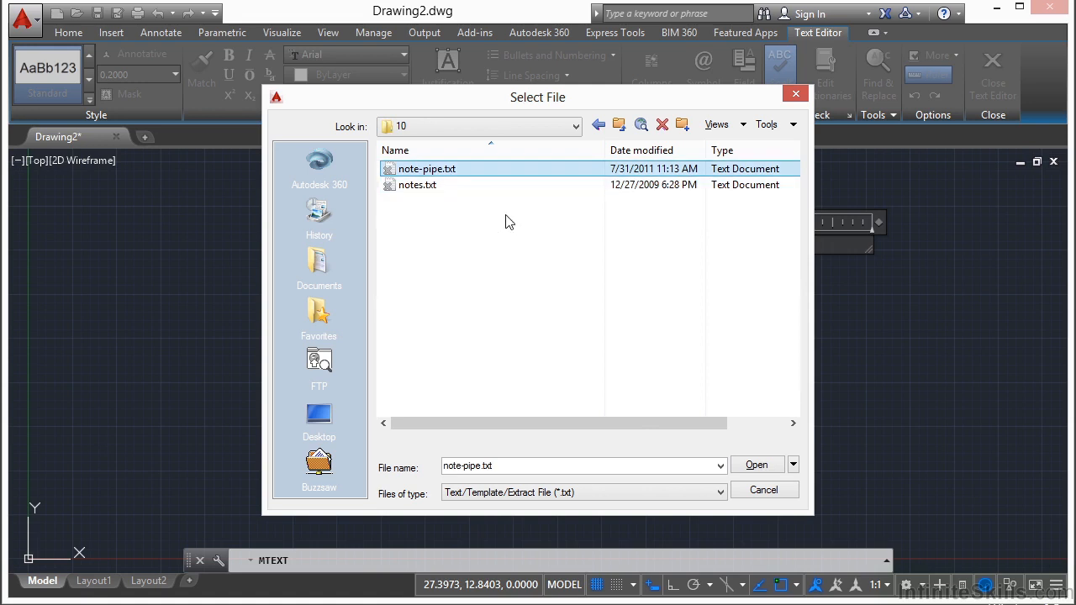
{"action": "left_click", "coordinate": [769, 467]}
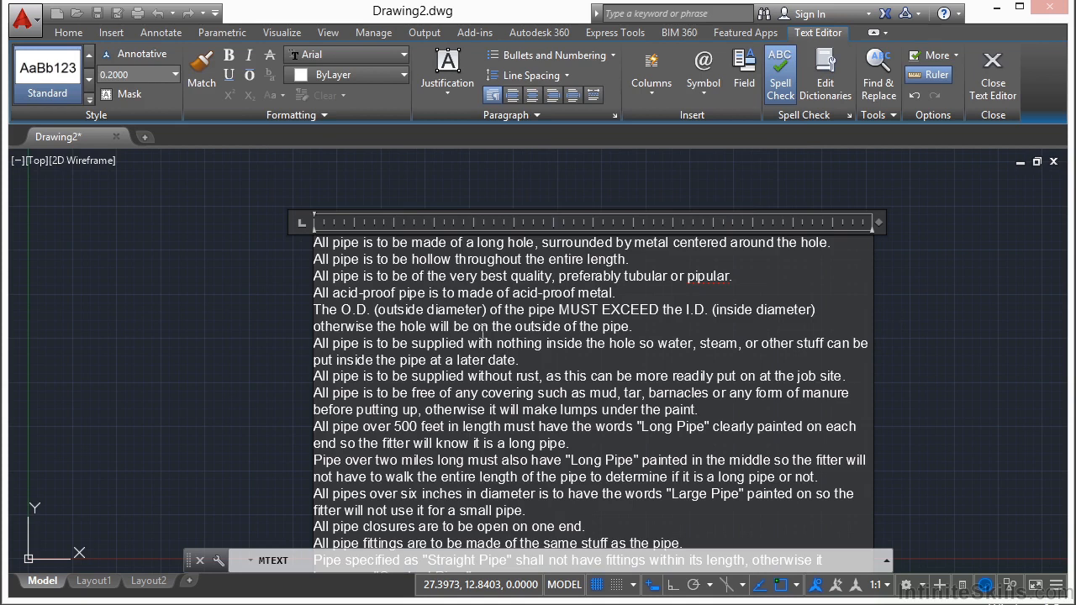
{"action": "left_click", "coordinate": [902, 324]}
{"action": "scroll", "coordinate": [339, 294], "scroll_direction": "up", "scroll_amount": 4}
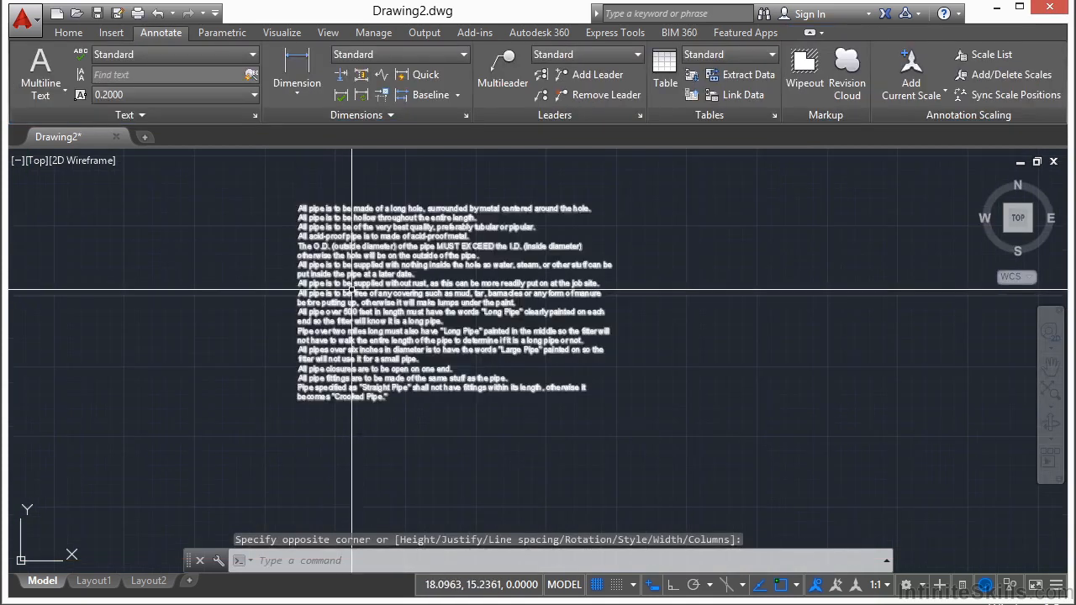
{"action": "mouse_move", "coordinate": [353, 280]}
{"action": "middle_mouse_down"}
{"action": "mouse_move", "coordinate": [370, 328]}
{"action": "mouse_move", "coordinate": [346, 311]}
{"action": "middle_mouse_up"}
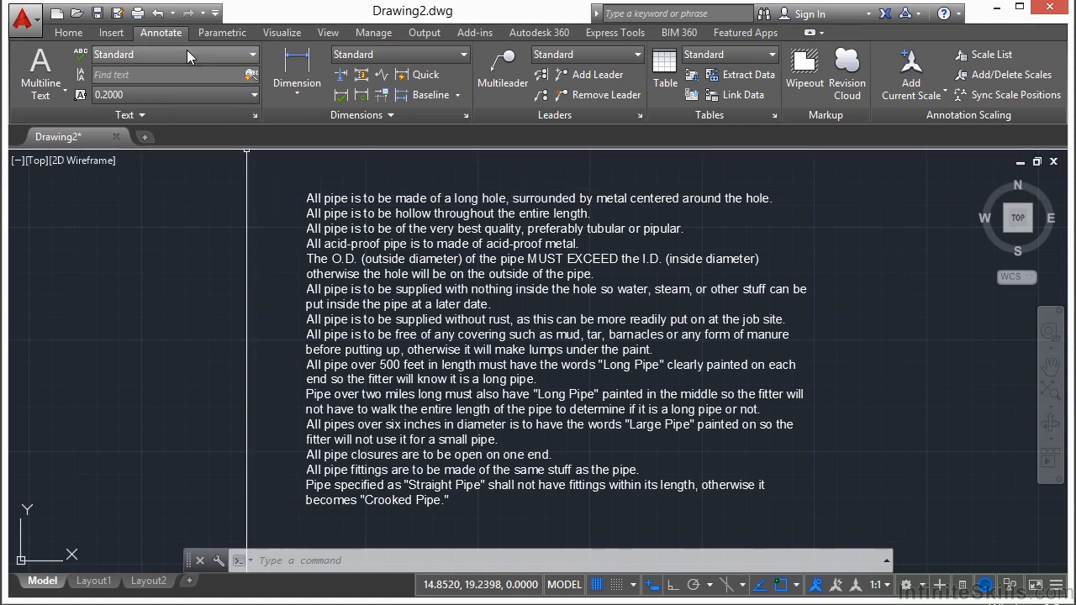
- Show the properties of the imported pipe notes and clear the selection
{"action": "left_click", "coordinate": [347, 236]}
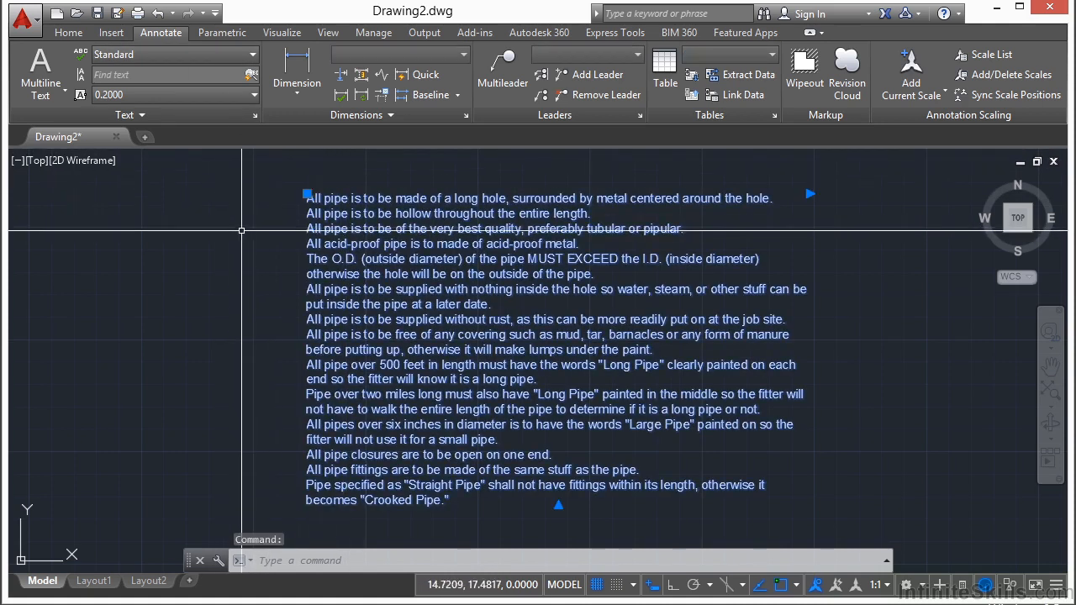
{"action": "key", "text": "ctrl+1"}
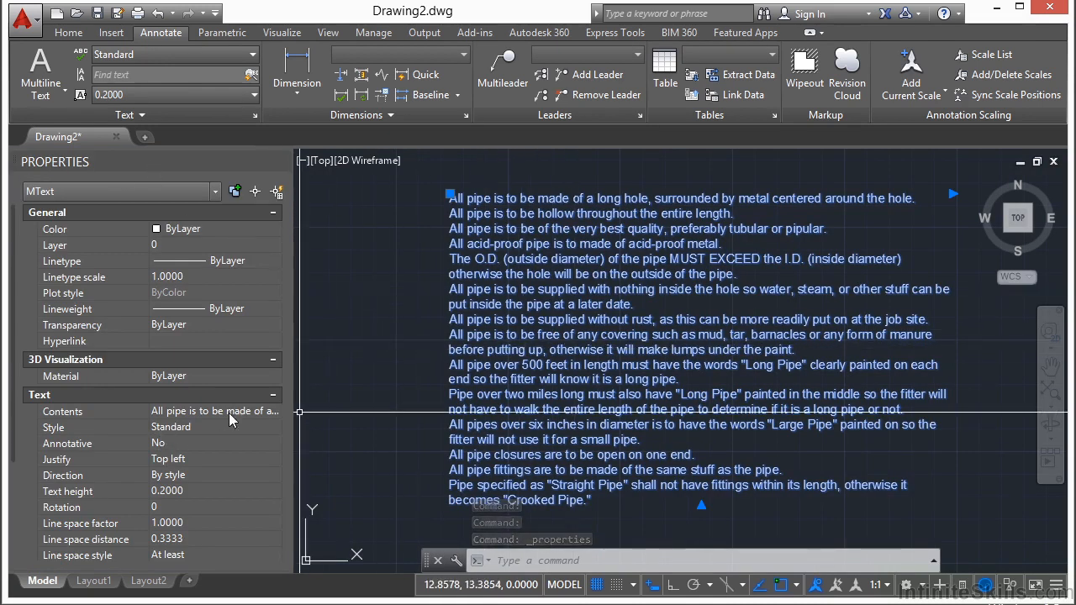
{"action": "key", "text": "Escape"}
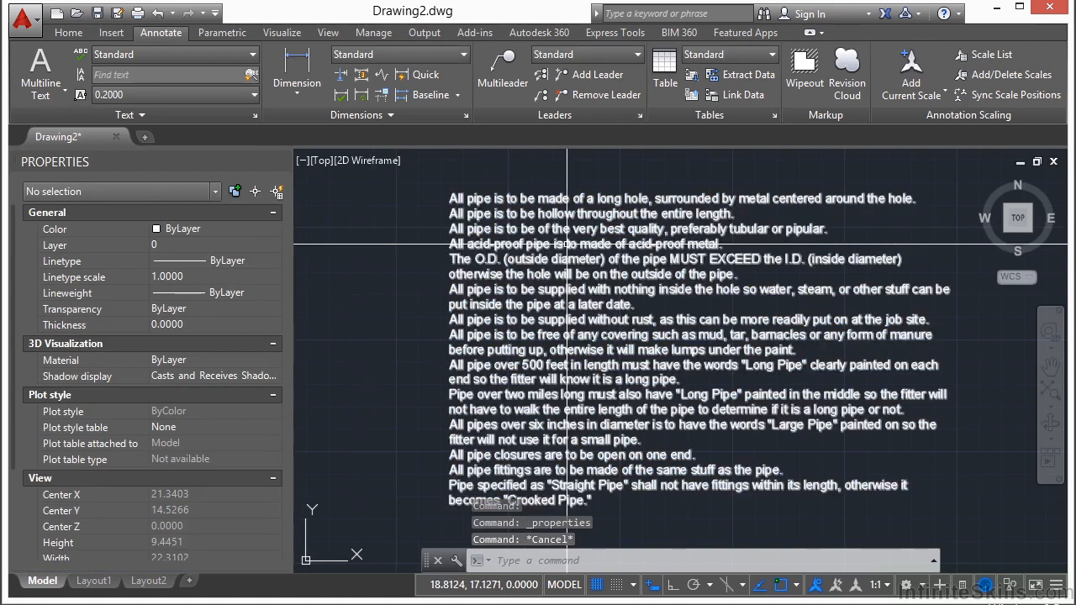
- Change the Standard text style's font to Batang and apply it
{"action": "left_click", "coordinate": [526, 246]}
{"action": "left_click", "coordinate": [256, 115]}
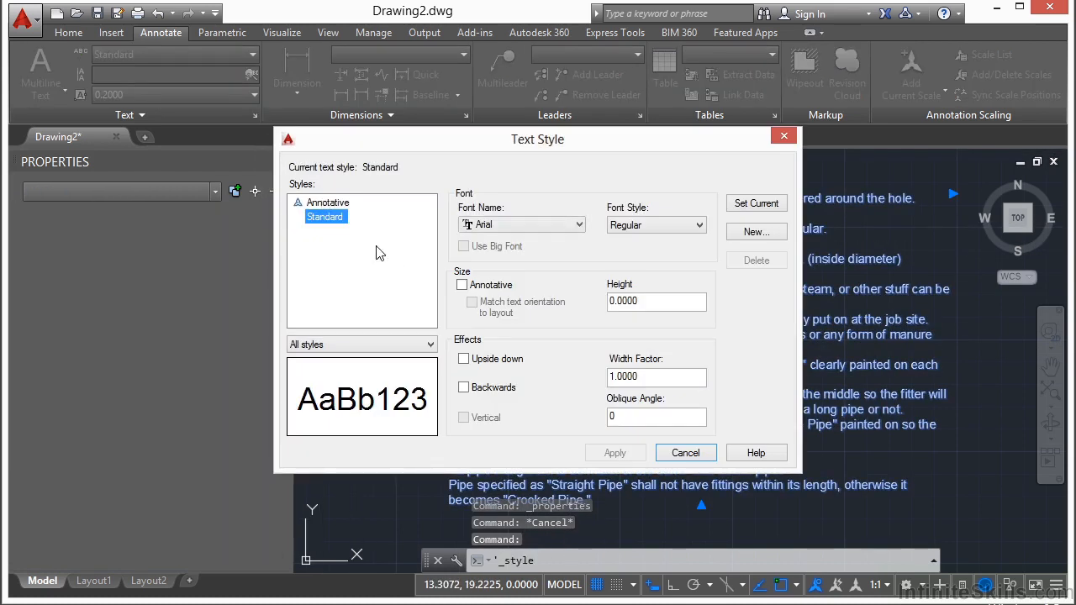
{"action": "left_click", "coordinate": [578, 224]}
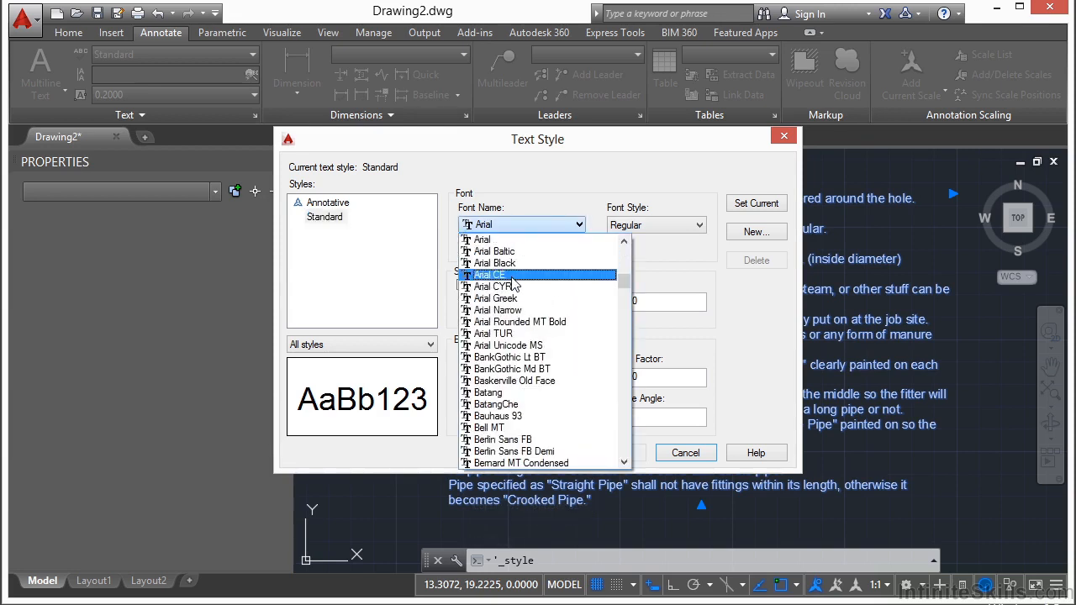
{"action": "key", "text": "Escape"}
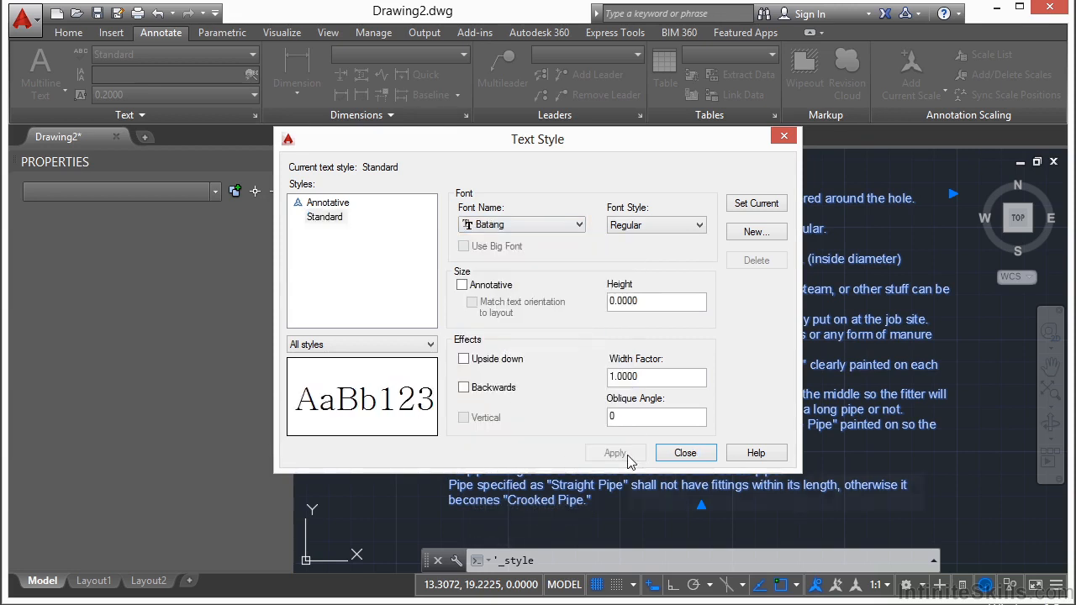
{"action": "left_click", "coordinate": [686, 454]}
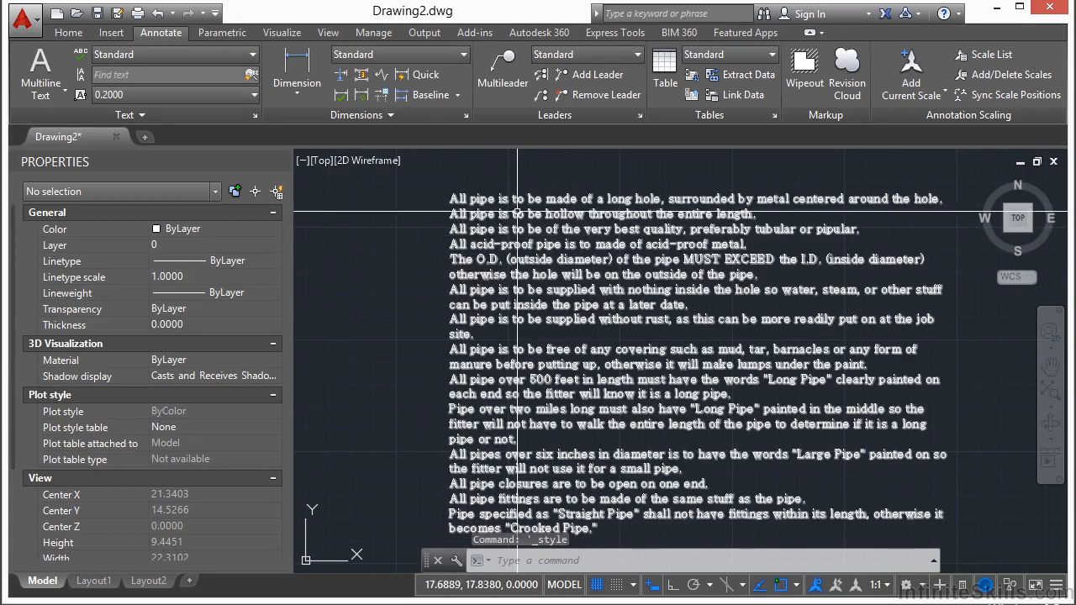
- Open the pipe notes for editing and make the first two lines bold
{"action": "left_click", "coordinate": [552, 222]}
{"action": "key", "text": "Escape"}
{"action": "left_click", "coordinate": [561, 227]}
{"action": "double_click", "coordinate": [560, 228]}
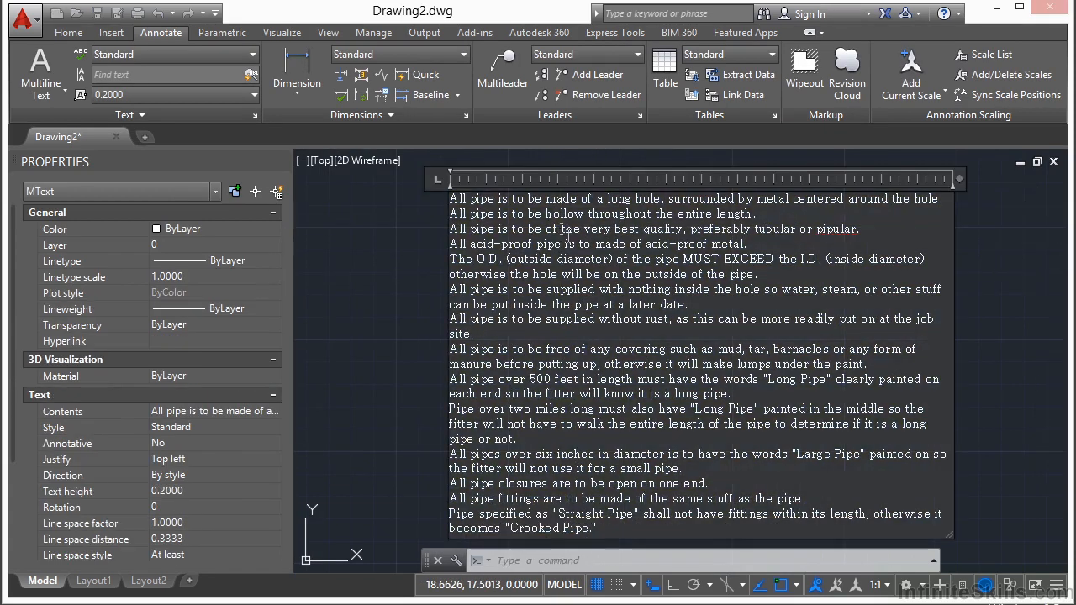
{"action": "middle_click_drag", "start_coordinate": [538, 300], "coordinate": [529, 296]}
{"action": "scroll", "coordinate": [500, 309], "scroll_direction": "down", "scroll_amount": 2}
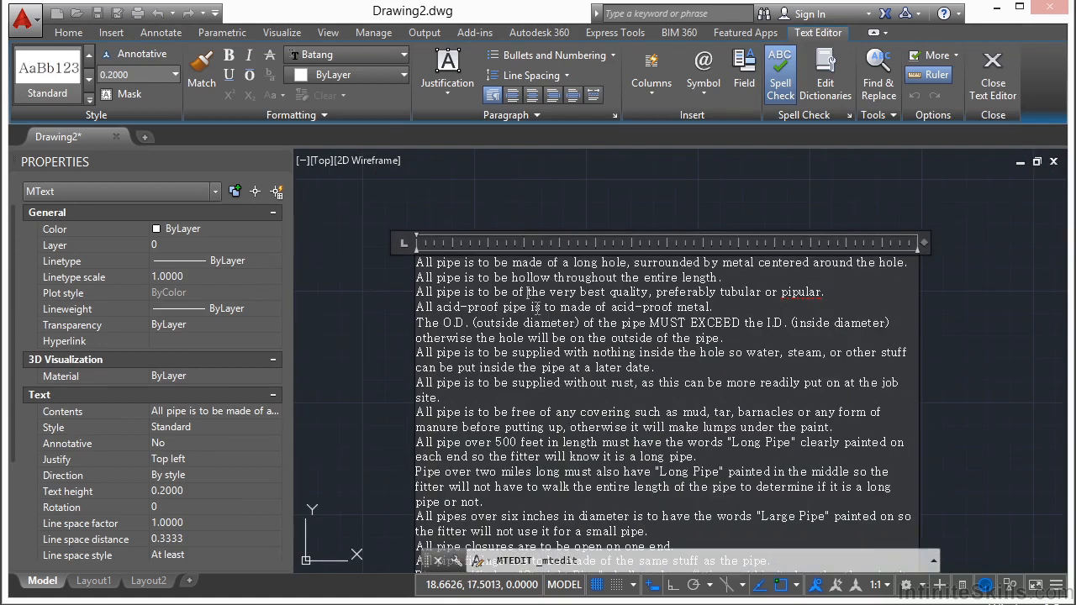
{"action": "left_click_drag", "start_coordinate": [736, 280], "coordinate": [426, 275]}
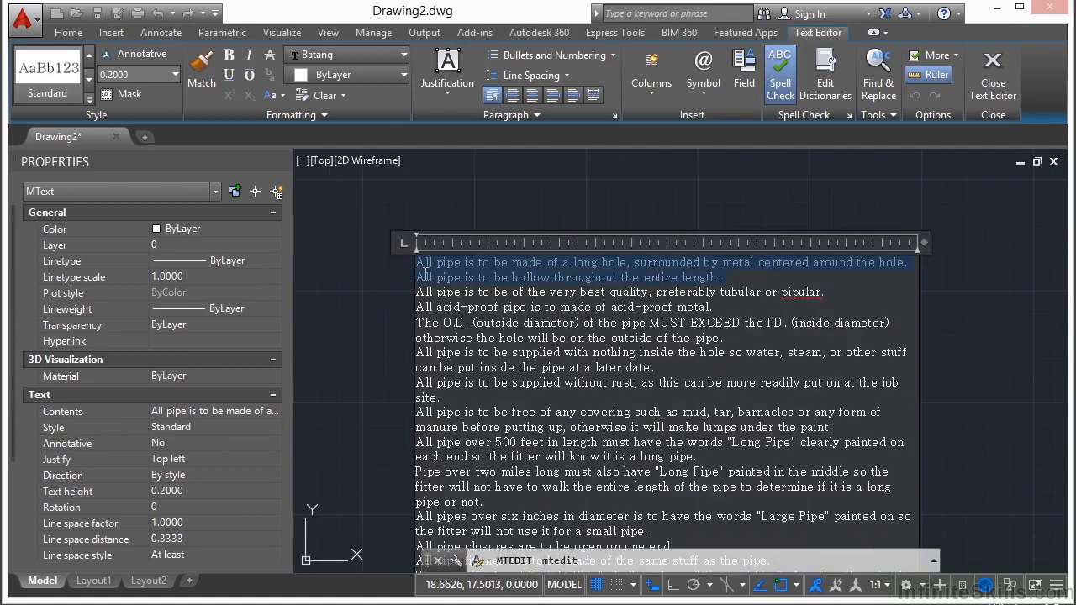
{"action": "left_click", "coordinate": [233, 54]}
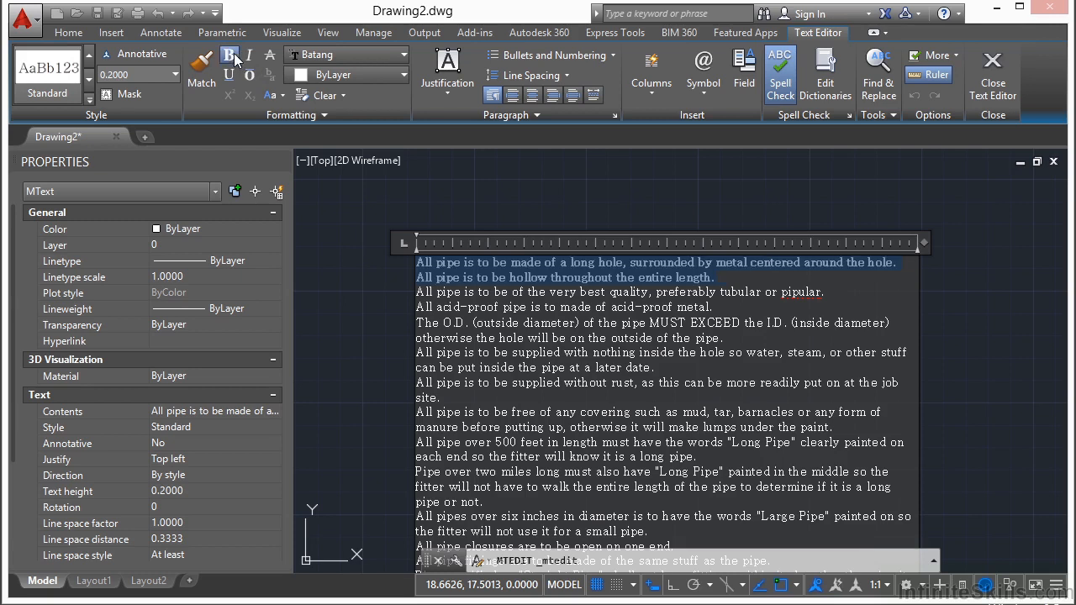
- Add underline, overline and strikethrough to the first two lines of the pipe notes
{"action": "left_click", "coordinate": [230, 76]}
{"action": "left_click", "coordinate": [250, 76]}
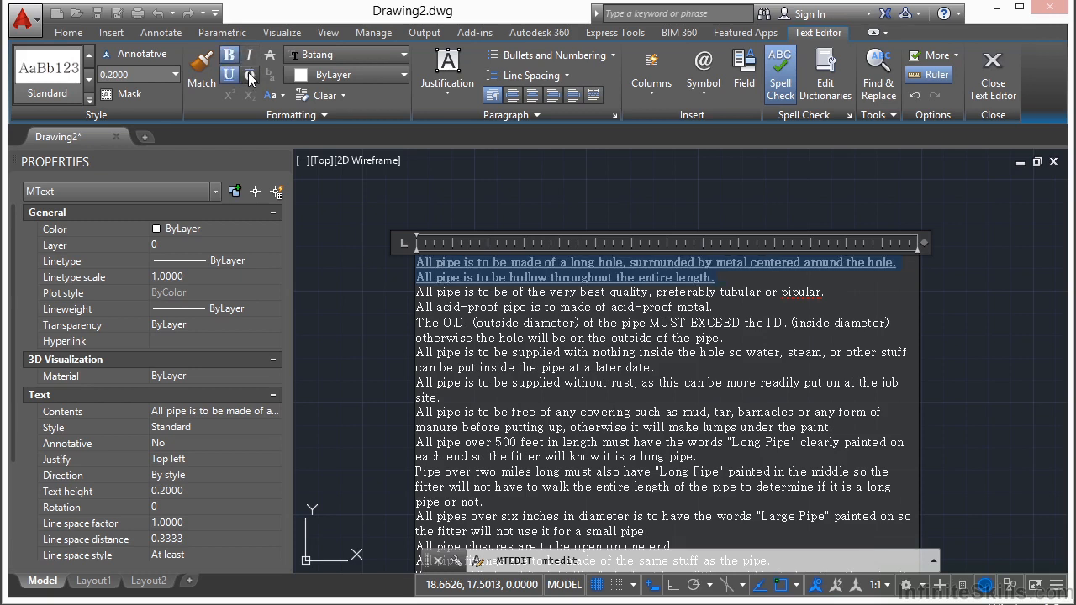
{"action": "left_click", "coordinate": [271, 59]}
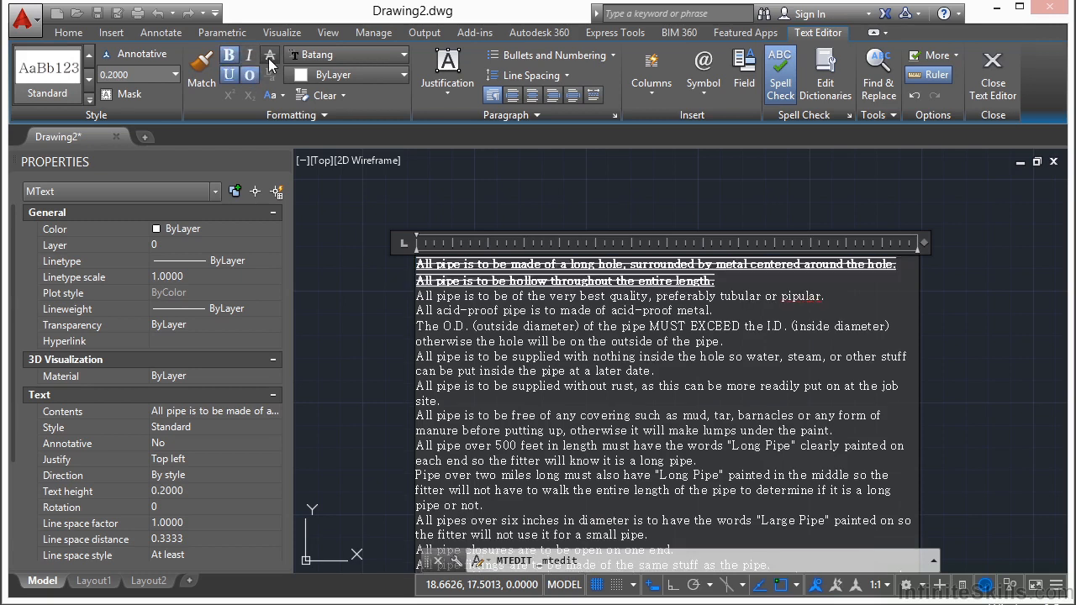
- Try dark red (153,27,30) on the first two lines of the pipe notes, and set their color to Yellow
{"action": "left_click", "coordinate": [368, 77]}
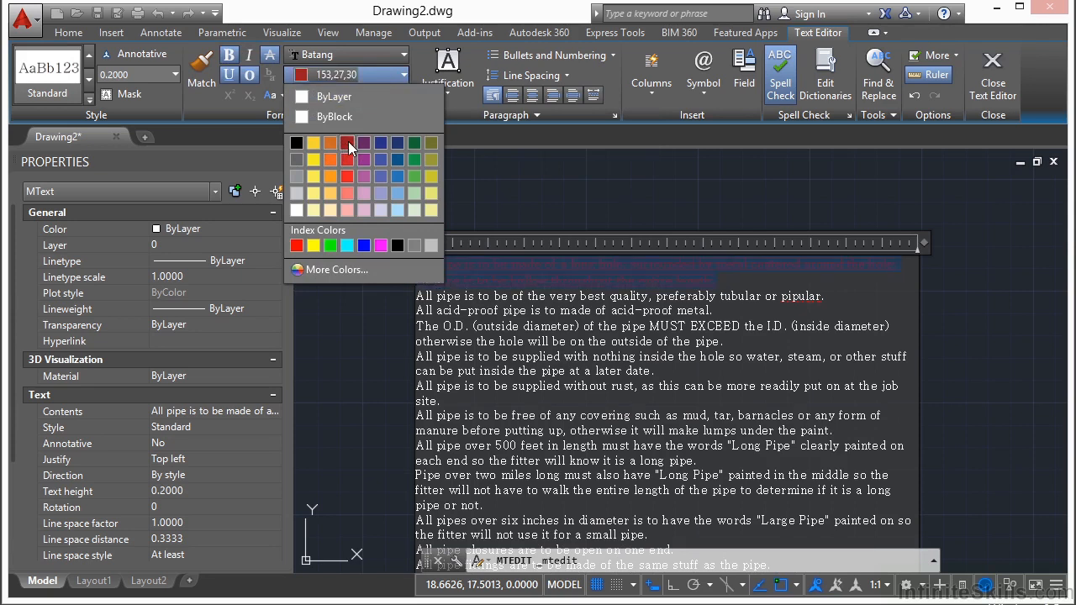
{"action": "left_click", "coordinate": [347, 143]}
{"action": "left_click", "coordinate": [354, 74]}
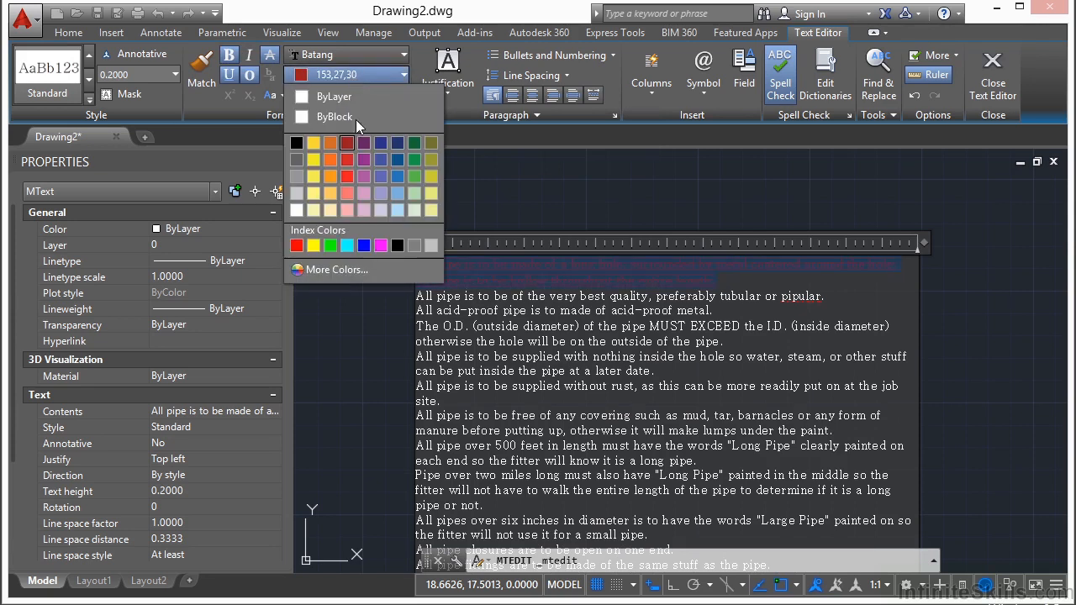
{"action": "left_click", "coordinate": [312, 245]}
{"action": "left_click_drag", "start_coordinate": [502, 281], "coordinate": [455, 274]}
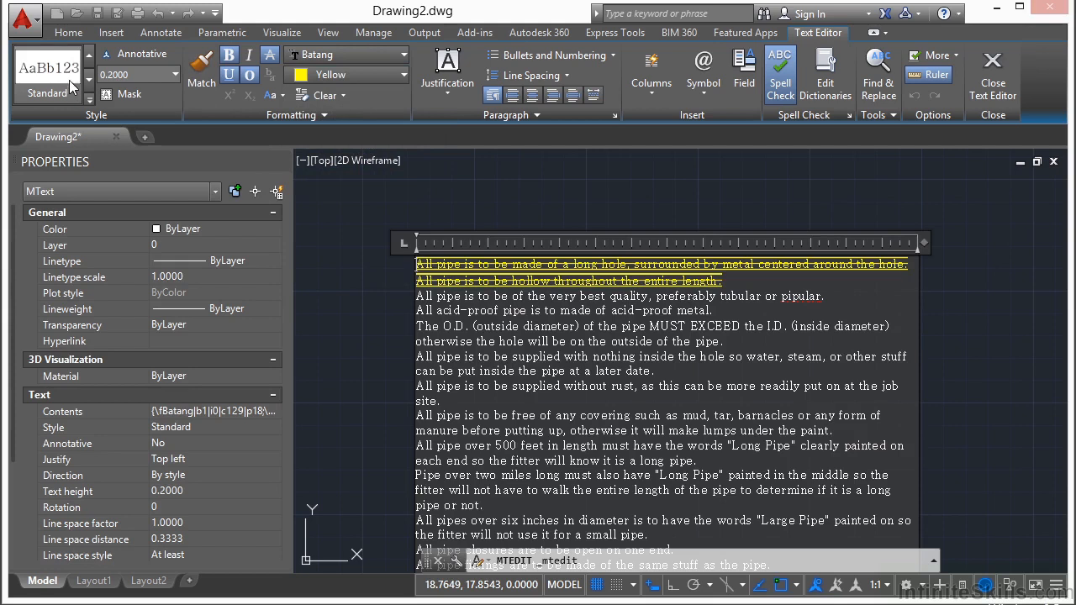
{"action": "left_click", "coordinate": [402, 57]}
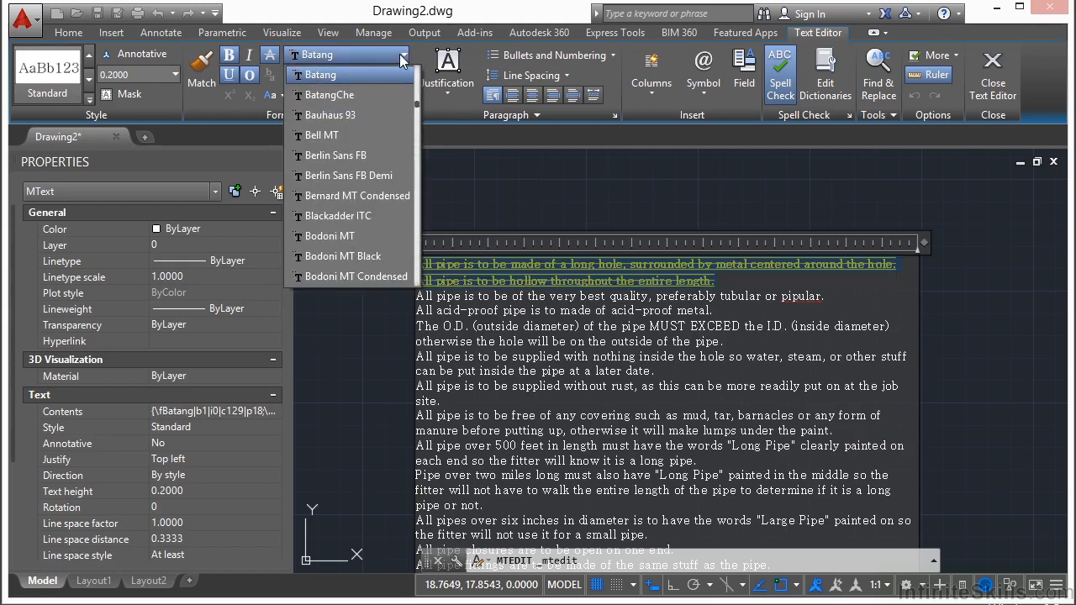
{"action": "left_click_drag", "start_coordinate": [420, 104], "coordinate": [417, 77]}
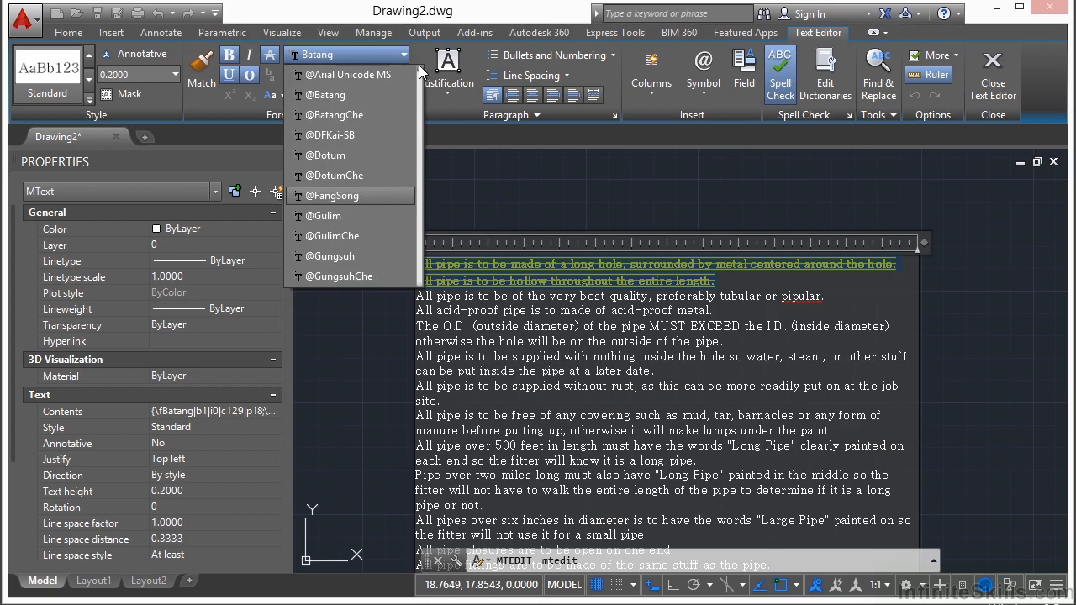
{"action": "left_click", "coordinate": [370, 74]}
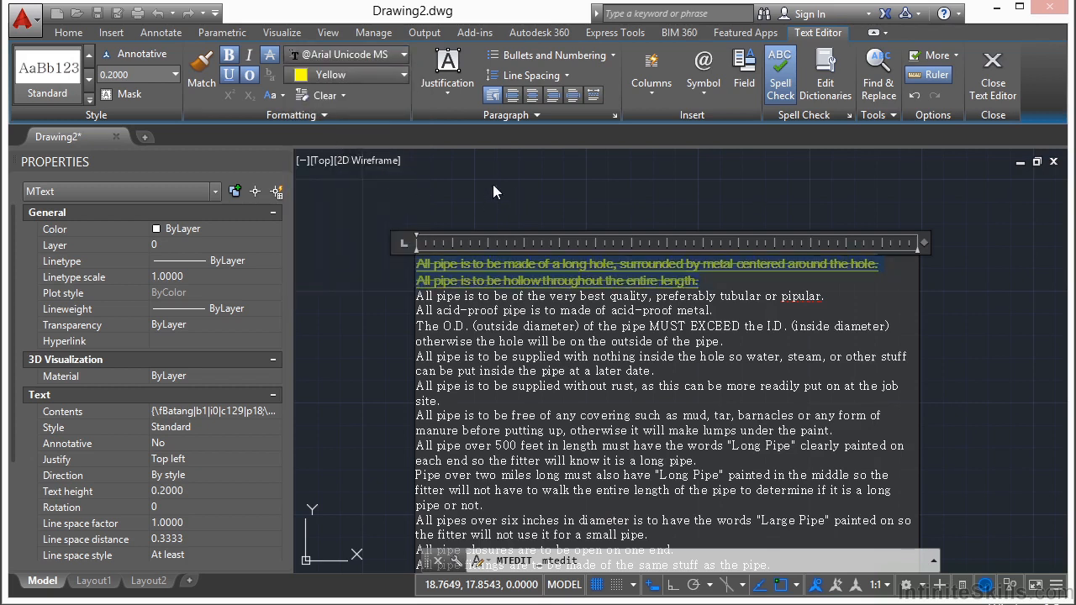
{"action": "left_click", "coordinate": [352, 296]}
{"action": "scroll", "coordinate": [467, 271], "scroll_direction": "up", "scroll_amount": 5}
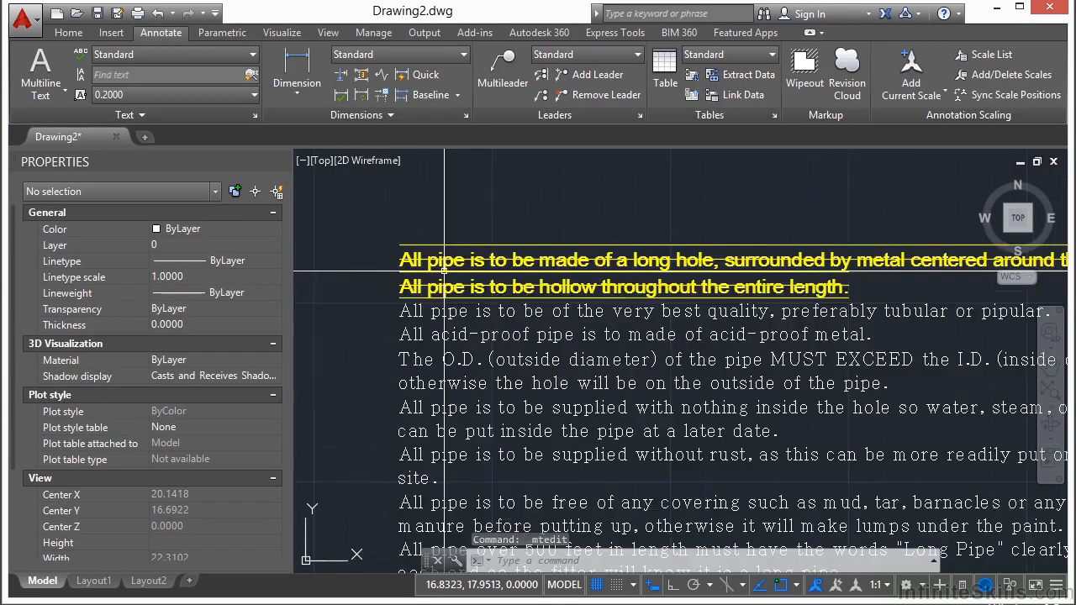
- Change the text style of the pipe notes to Annotative and clear the selection
{"action": "scroll", "coordinate": [445, 243], "scroll_direction": "down", "scroll_amount": 3}
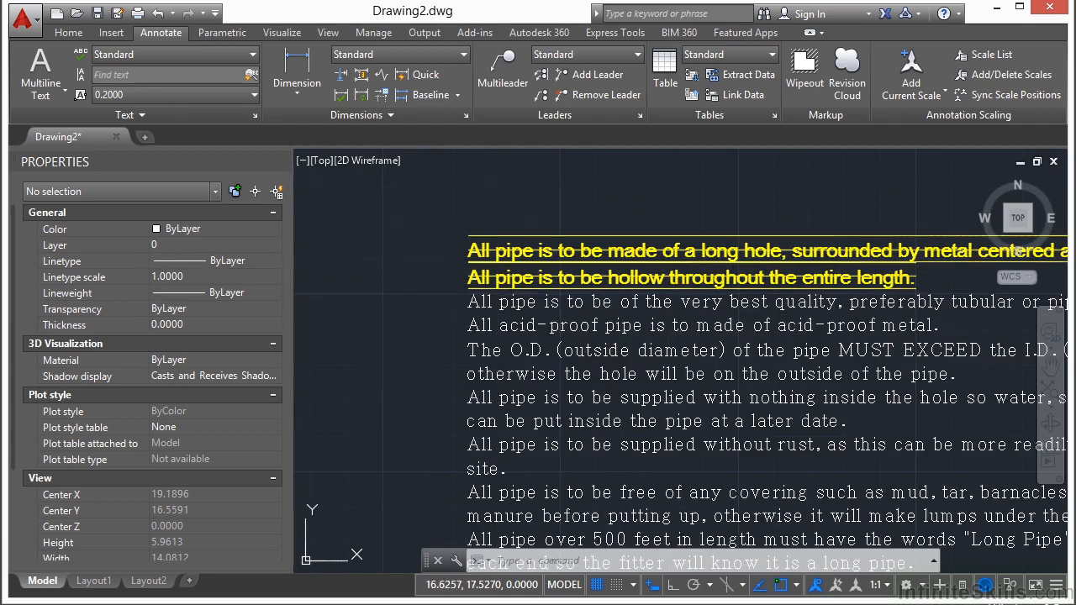
{"action": "left_click", "coordinate": [499, 294]}
{"action": "left_click", "coordinate": [255, 428]}
{"action": "left_click", "coordinate": [275, 428]}
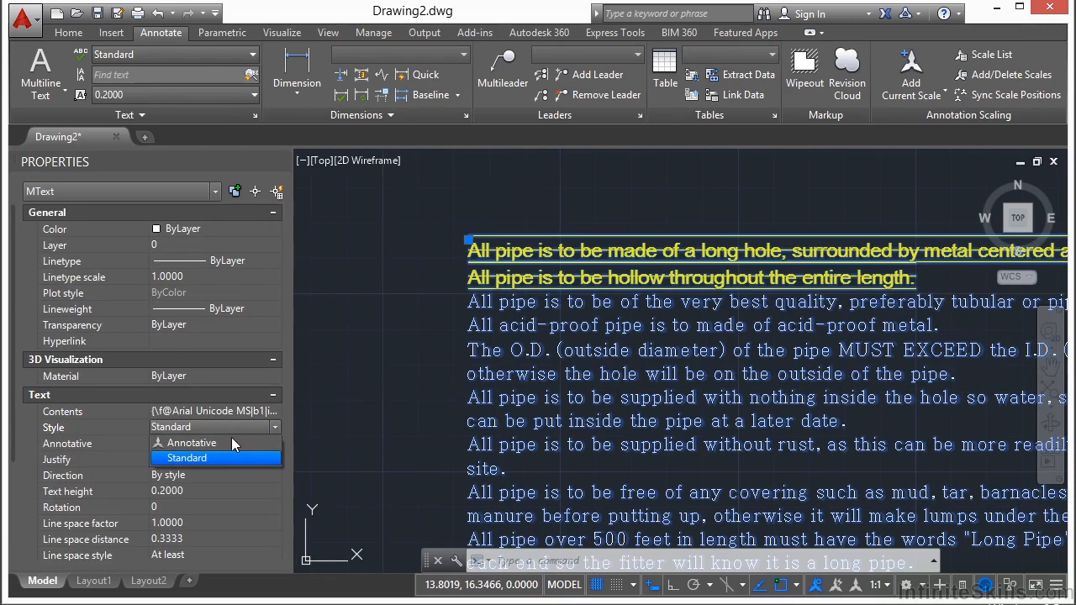
{"action": "left_click", "coordinate": [198, 444]}
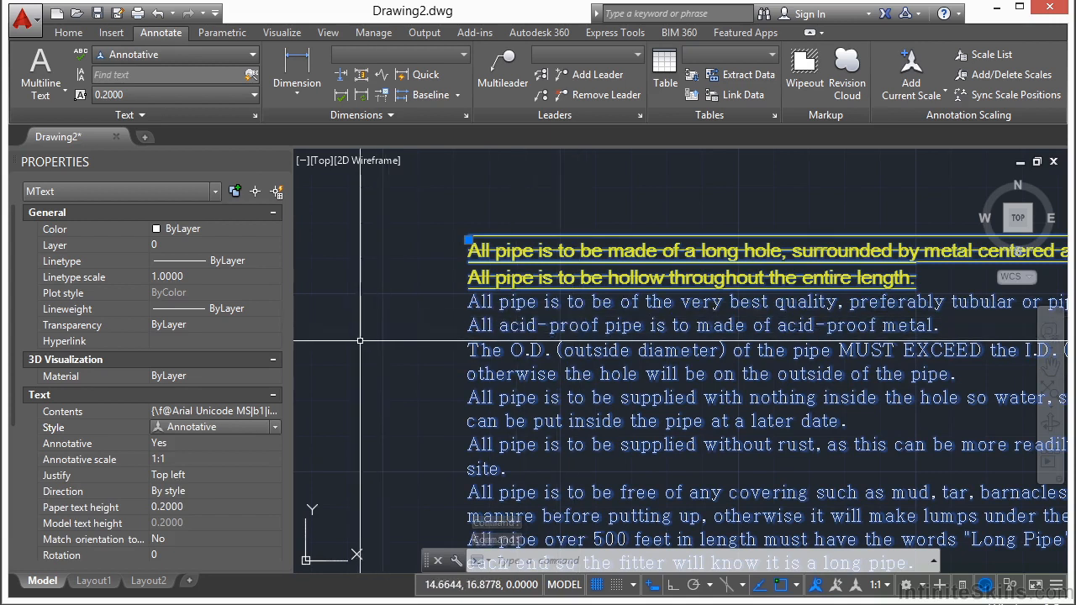
{"action": "key", "text": "Escape"}
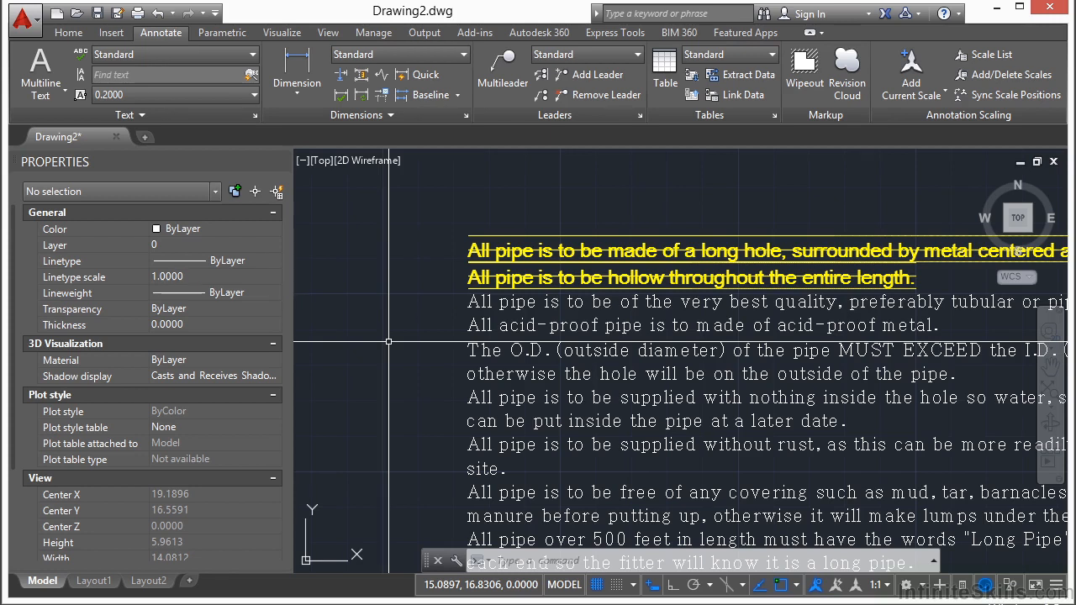
- Draw a diagonal line about 8.64 units long at about 41° across the upper part of the pipe notes
{"action": "scroll", "coordinate": [419, 305], "scroll_direction": "down", "scroll_amount": 2}
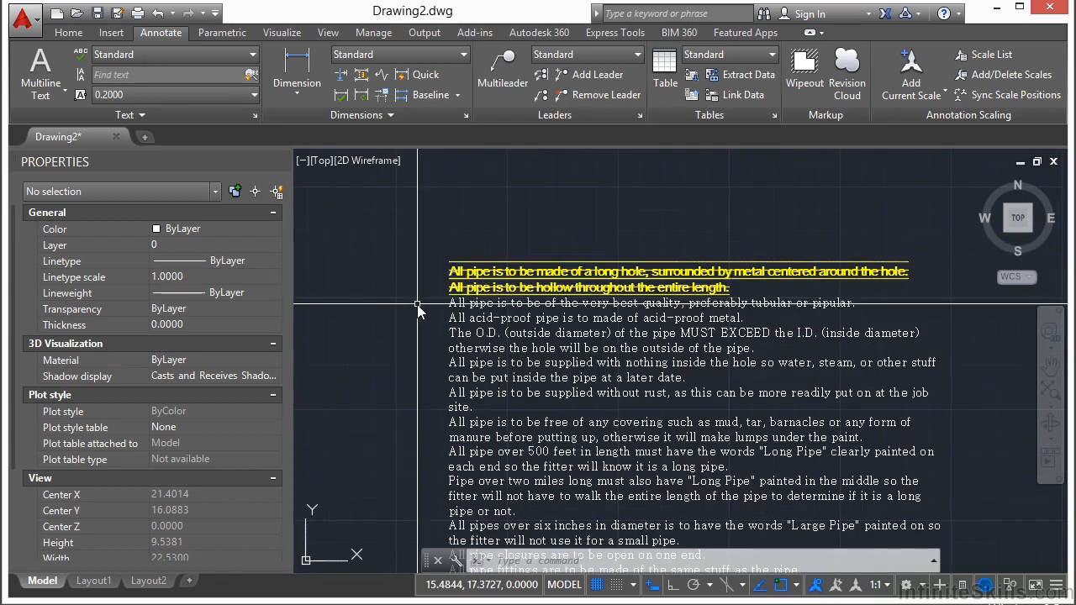
{"action": "type", "text": "l"}
{"action": "key", "text": "Return"}
{"action": "left_click", "coordinate": [381, 429]}
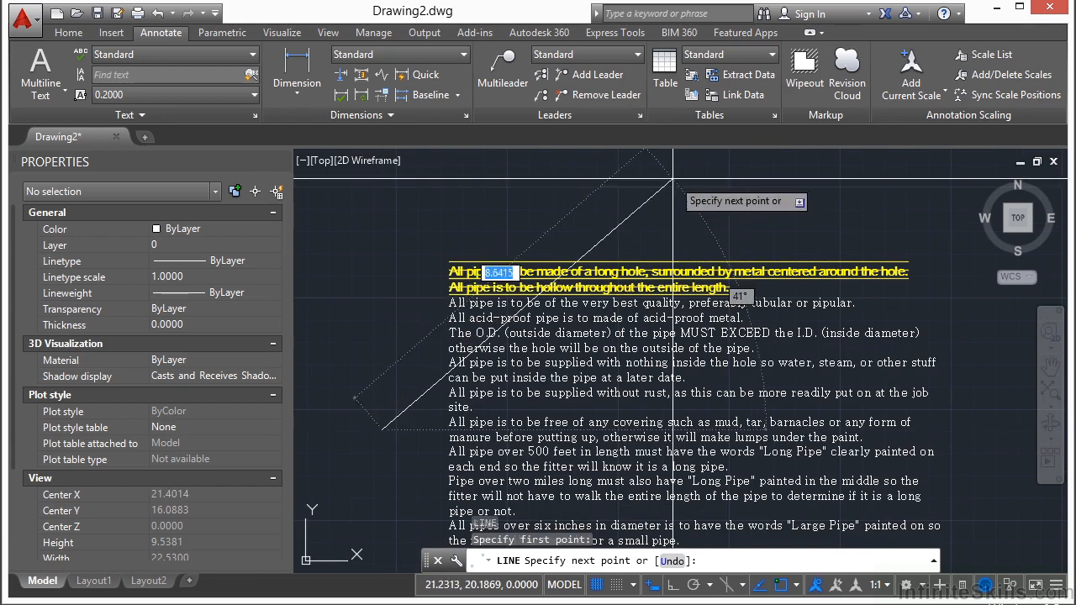
{"action": "scroll", "coordinate": [688, 203], "scroll_direction": "down", "scroll_amount": 2}
{"action": "key", "text": "Return"}
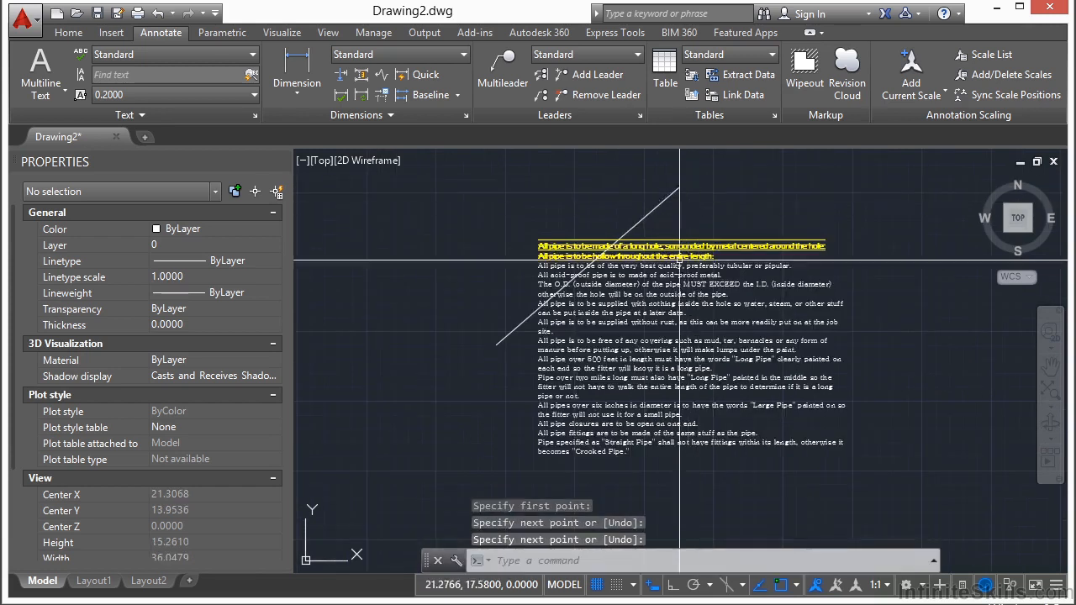
- Draw three more roughly parallel diagonal lines across the middle and lower parts of the pipe notes
{"action": "key", "text": "Return"}
{"action": "left_click", "coordinate": [506, 408]}
{"action": "left_click", "coordinate": [712, 205]}
{"action": "key", "text": "Return"}
{"action": "key", "text": "Return"}
{"action": "left_click", "coordinate": [513, 477]}
{"action": "left_click", "coordinate": [835, 198]}
{"action": "key", "text": "Return"}
{"action": "key", "text": "Return"}
{"action": "left_click", "coordinate": [868, 283]}
{"action": "left_click", "coordinate": [647, 484]}
{"action": "key", "text": "Return"}
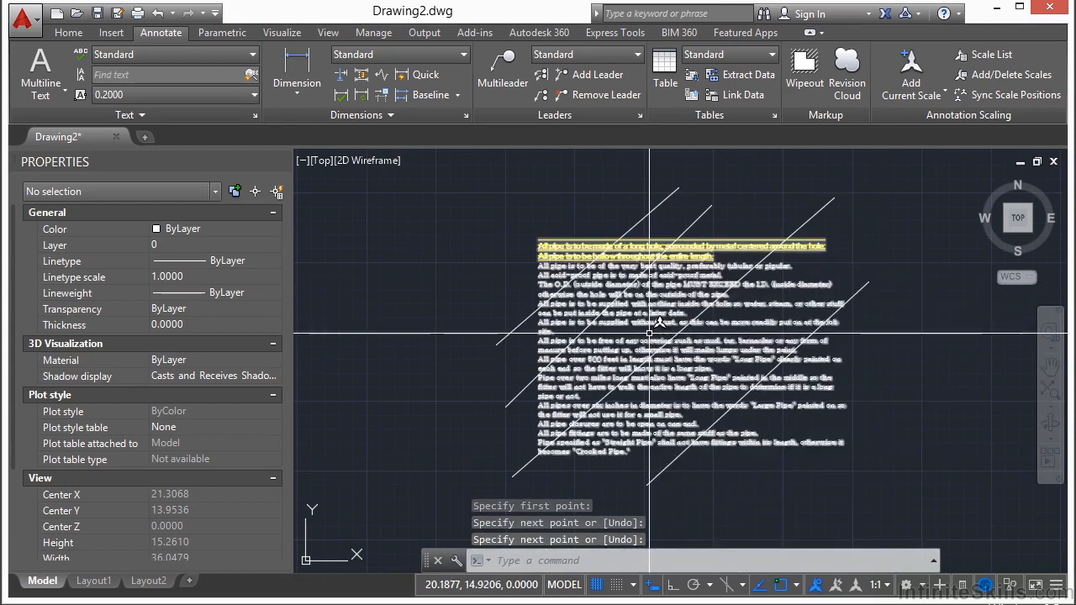
- Turn on a background mask for the pipe notes with a border offset factor of 1.1 and the drawing background color as fill
{"action": "left_click", "coordinate": [722, 360]}
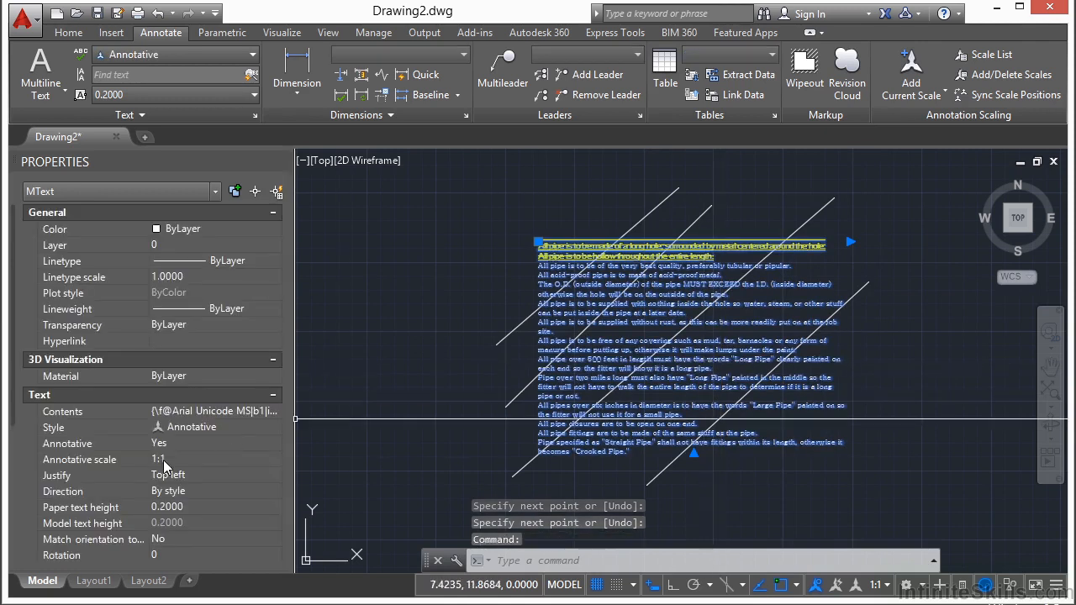
{"action": "scroll", "coordinate": [154, 421], "scroll_direction": "down", "scroll_amount": 3}
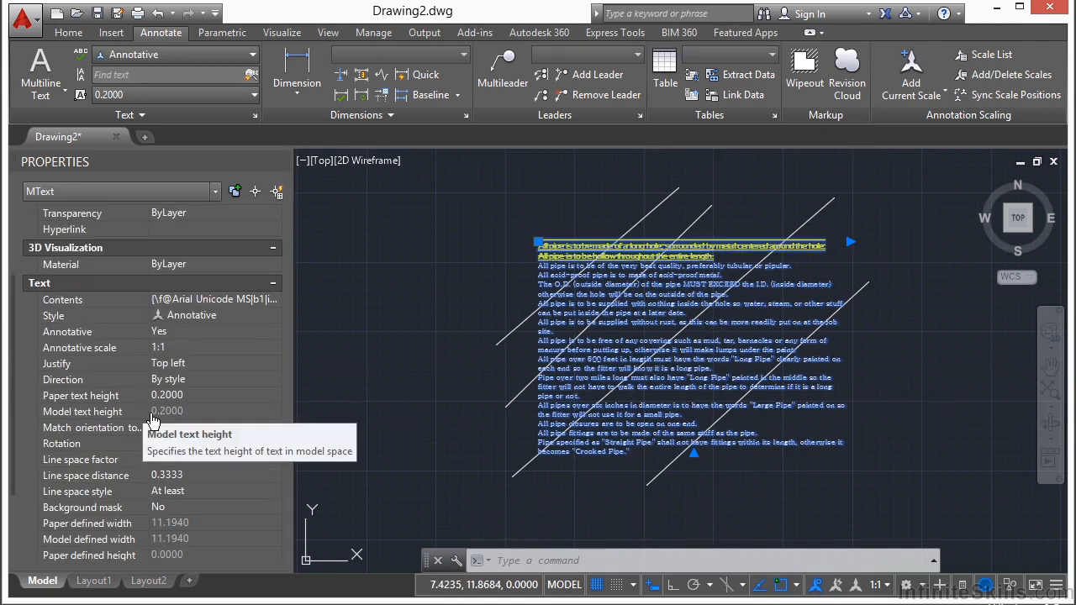
{"action": "left_click", "coordinate": [156, 507]}
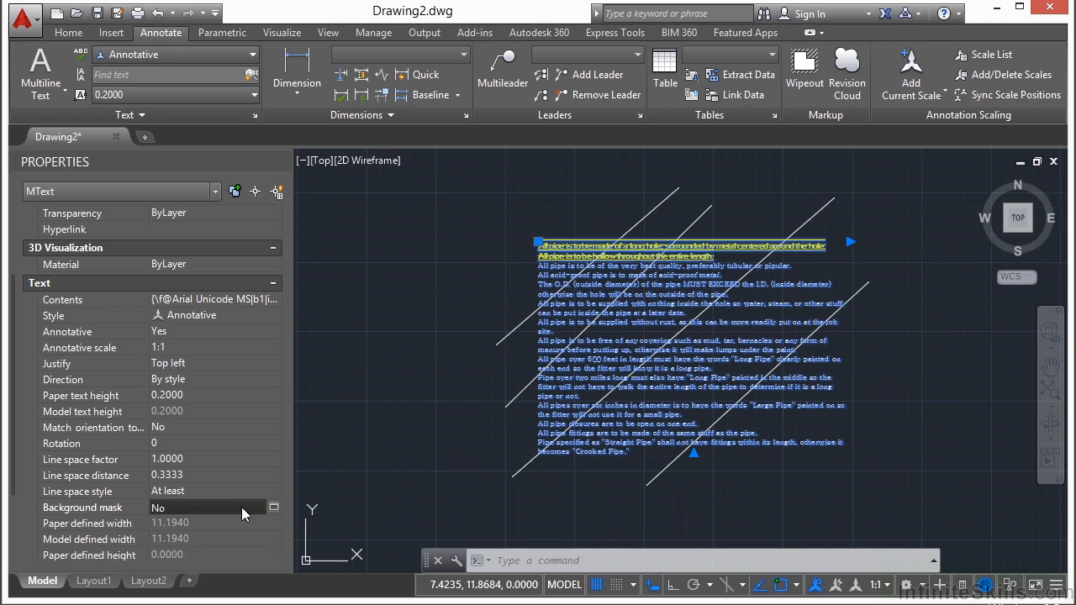
{"action": "left_click", "coordinate": [272, 507]}
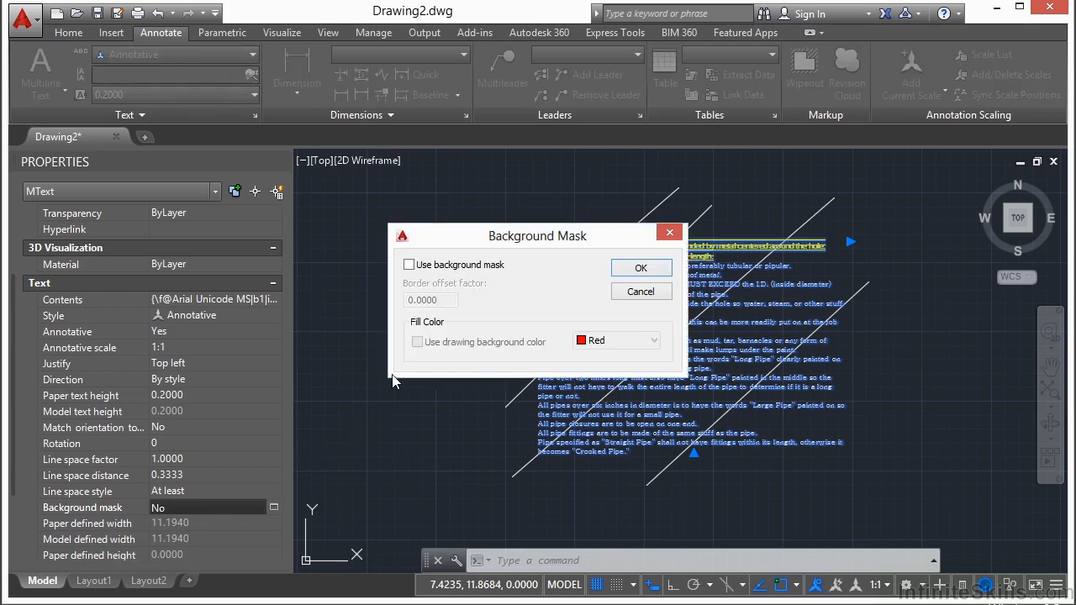
{"action": "left_click", "coordinate": [410, 266]}
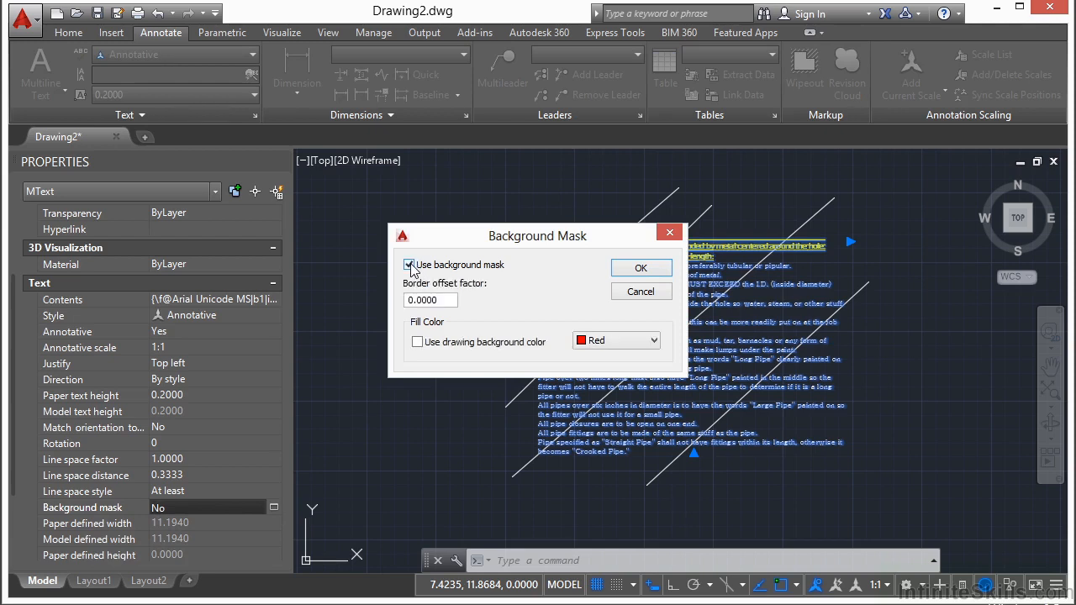
{"action": "left_click_drag", "start_coordinate": [455, 311], "coordinate": [407, 308]}
{"action": "type", "text": "1.1"}
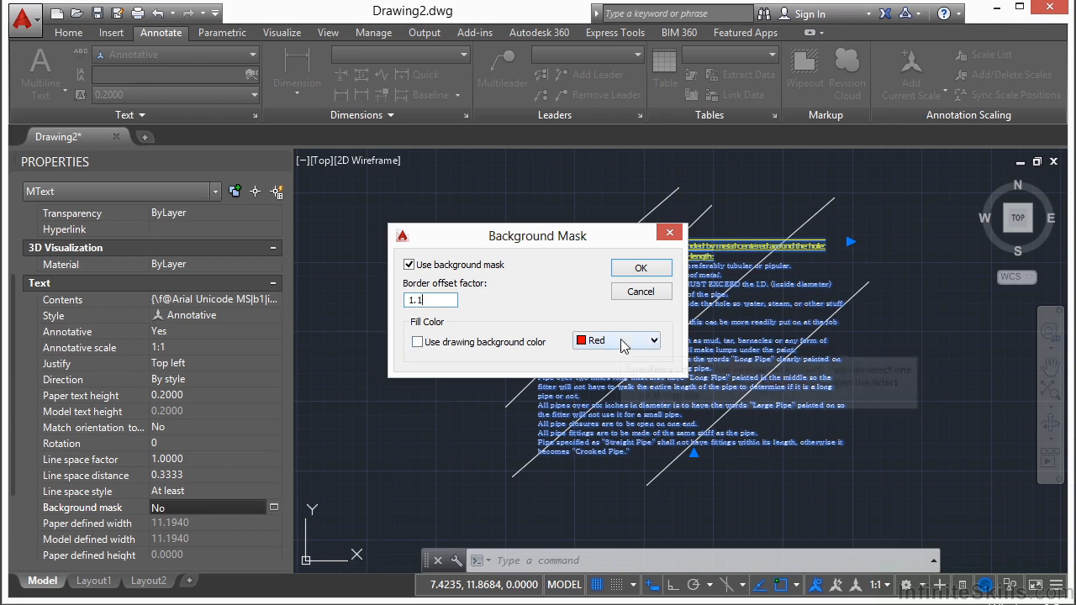
{"action": "left_click", "coordinate": [418, 342]}
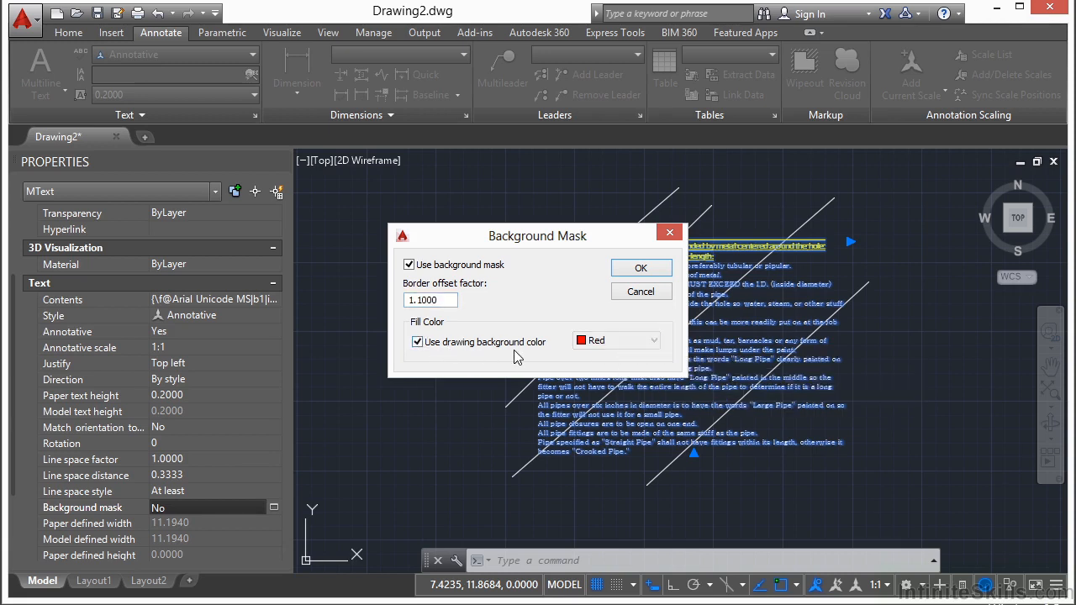
{"action": "left_click", "coordinate": [635, 269]}
{"action": "key", "text": "Escape"}
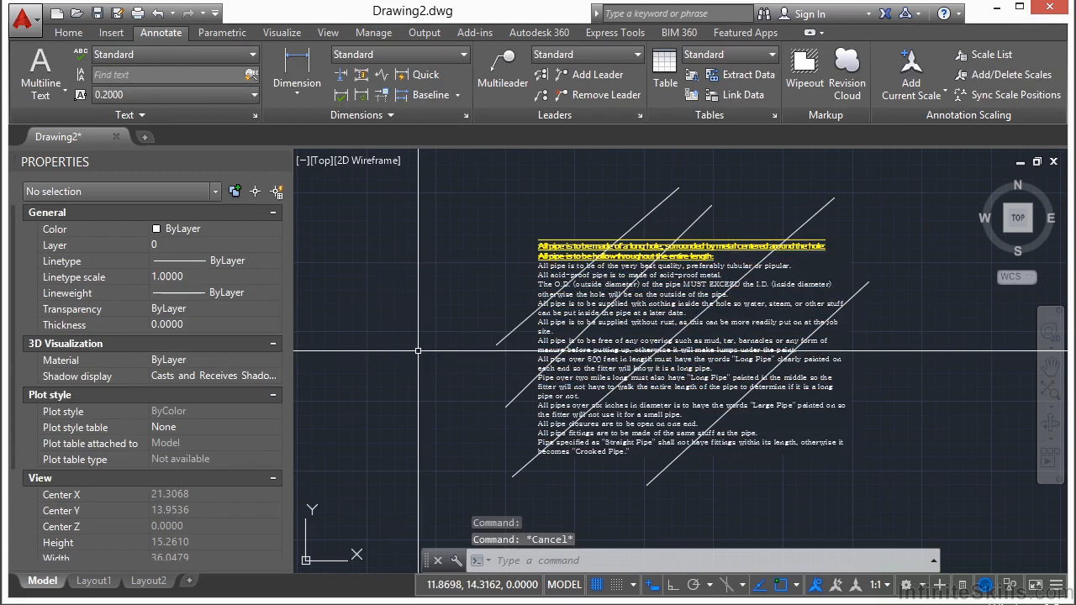
- Bring the pipe notes to the front of the diagonal lines using the draw order command
{"action": "double_click", "coordinate": [594, 294]}
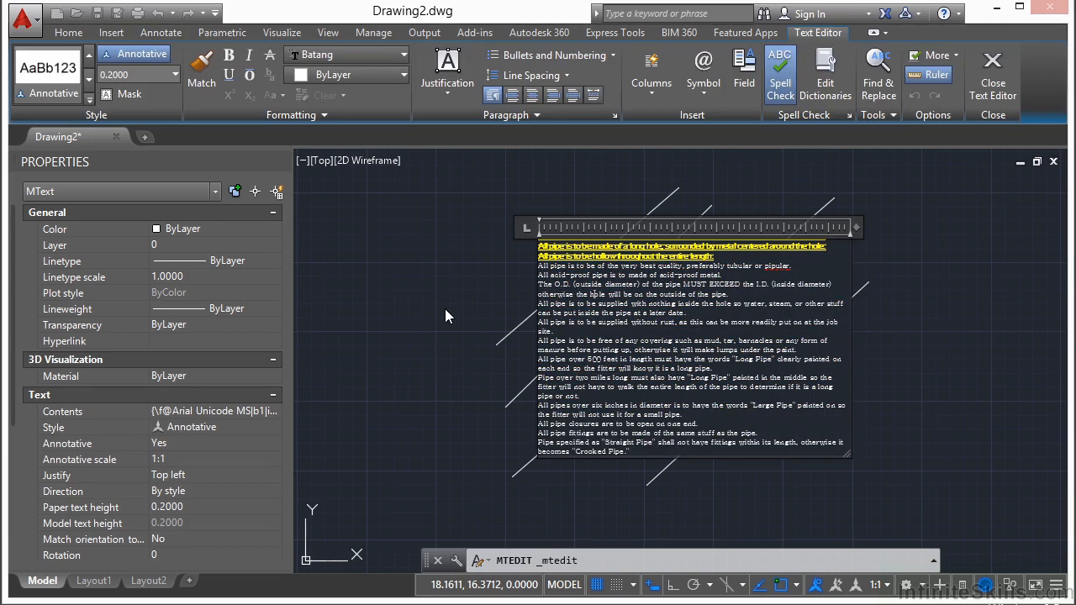
{"action": "left_click", "coordinate": [445, 311]}
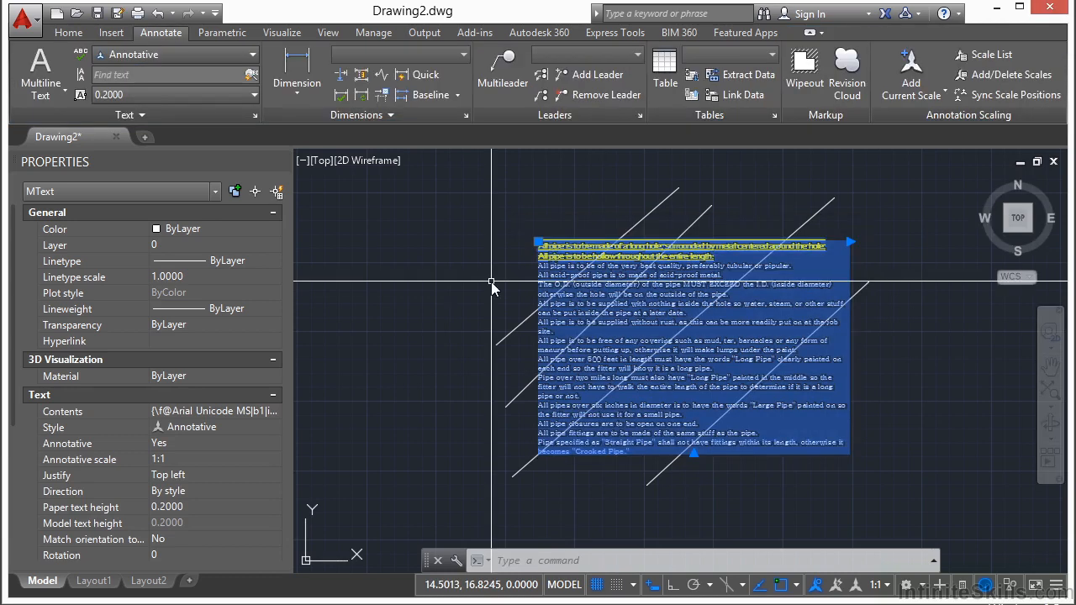
{"action": "type", "text": "DR"}
{"action": "key", "text": "Return"}
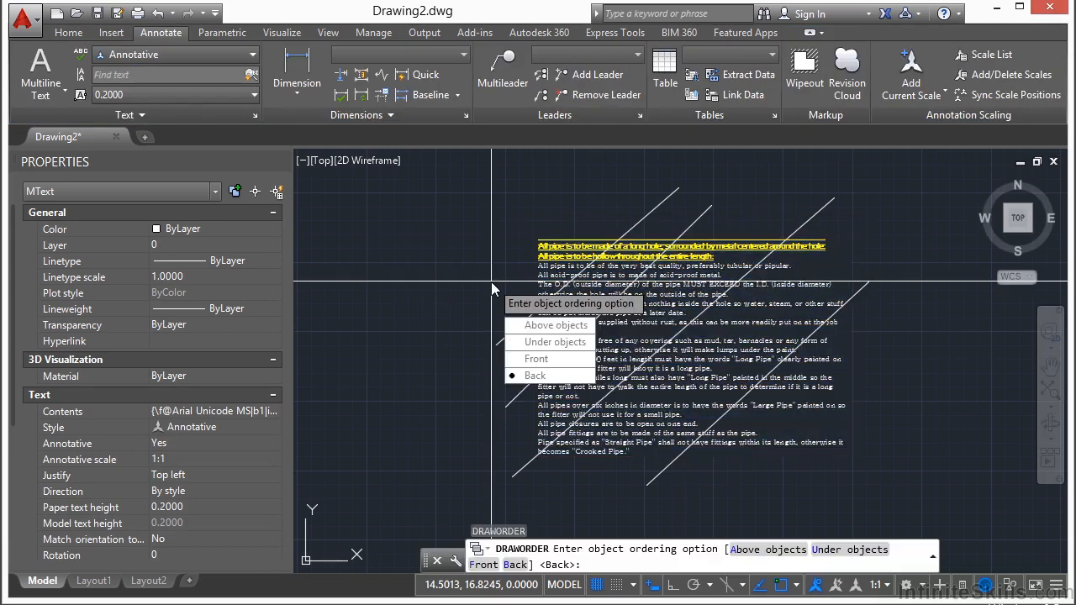
{"action": "type", "text": "f"}
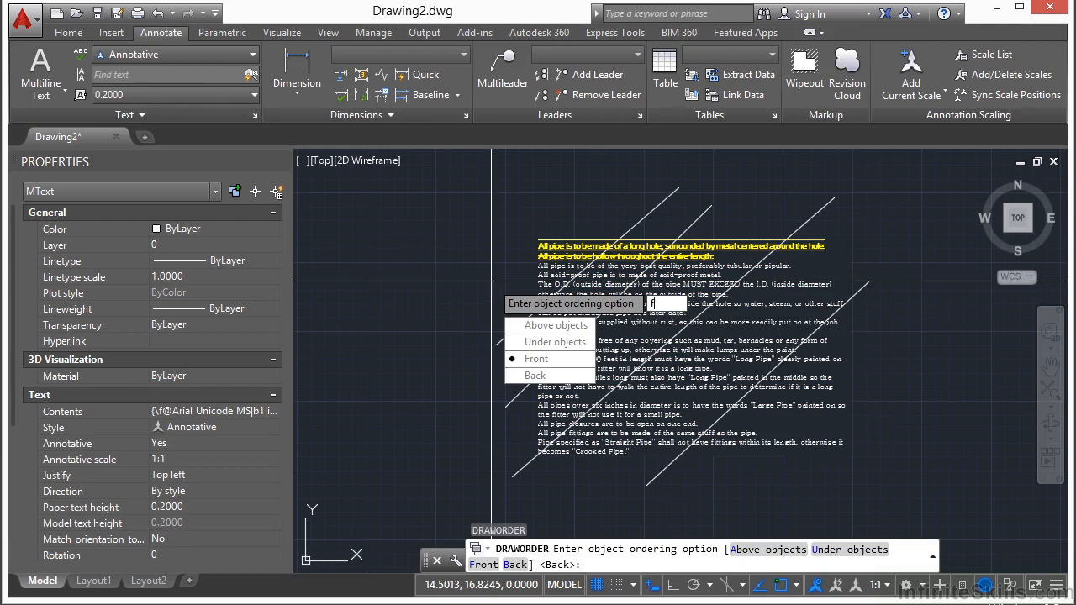
{"action": "key", "text": "Return"}
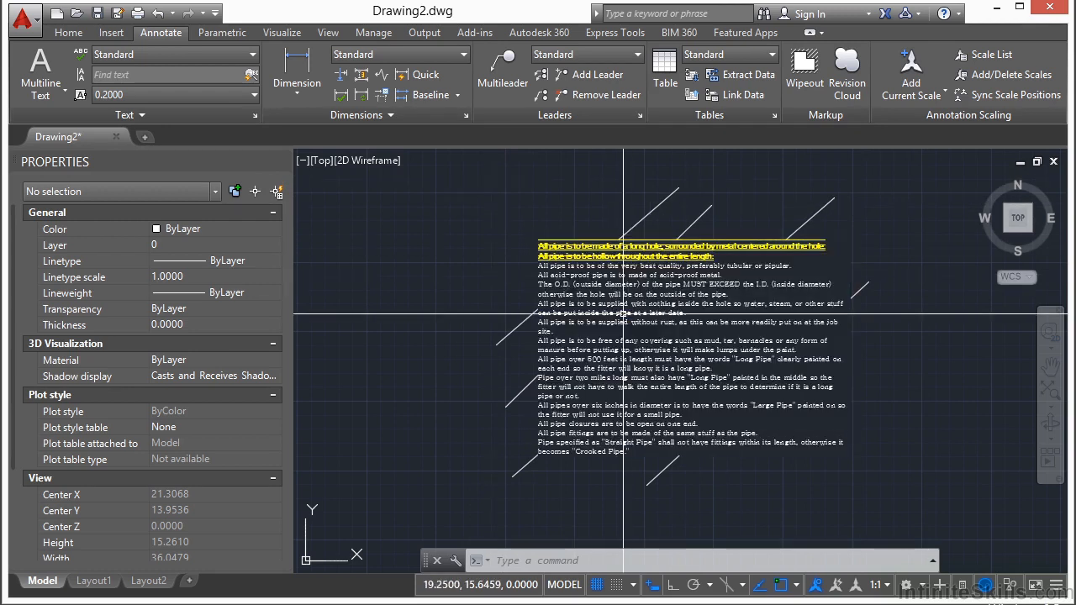
- Open the pipe notes for editing, examine the available text options such as paste special, paragraph alignment, columns and character set, and close the editor
{"action": "double_click", "coordinate": [647, 316]}
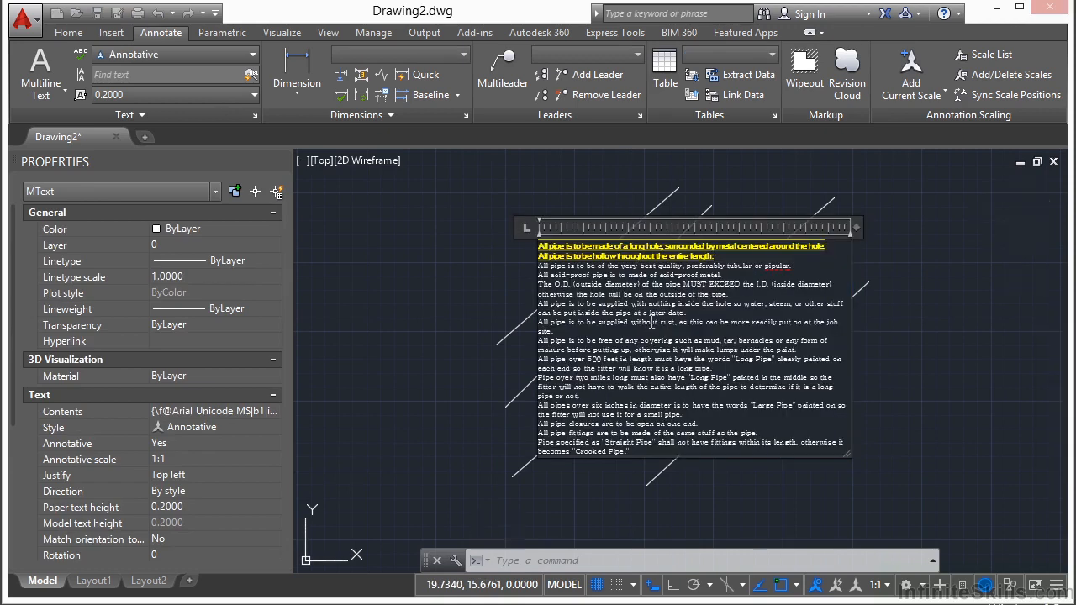
{"action": "right_click", "coordinate": [662, 314]}
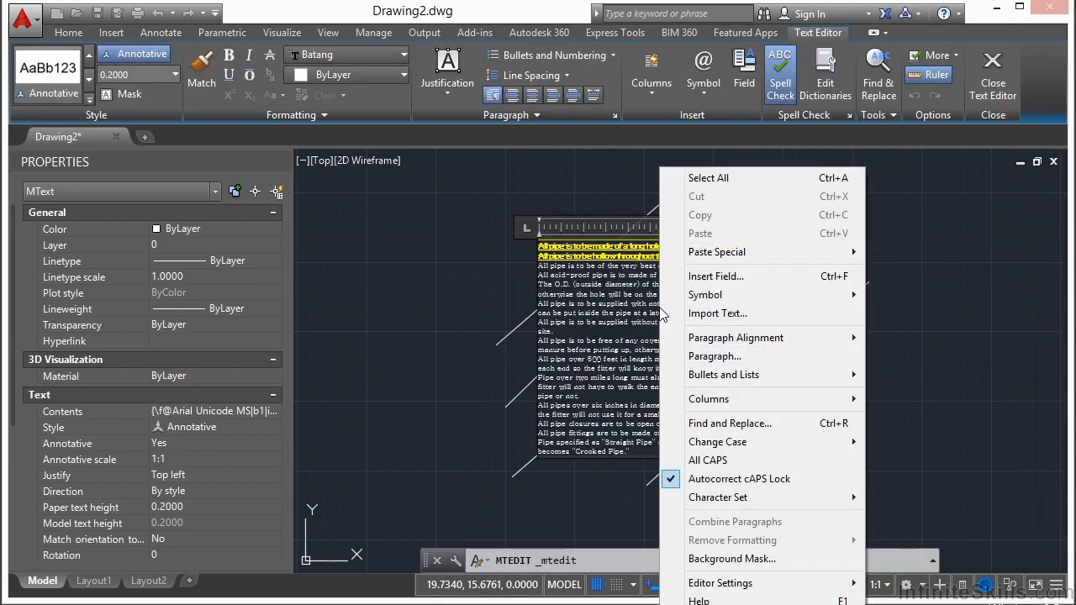
{"action": "mouse_move", "coordinate": [745, 340]}
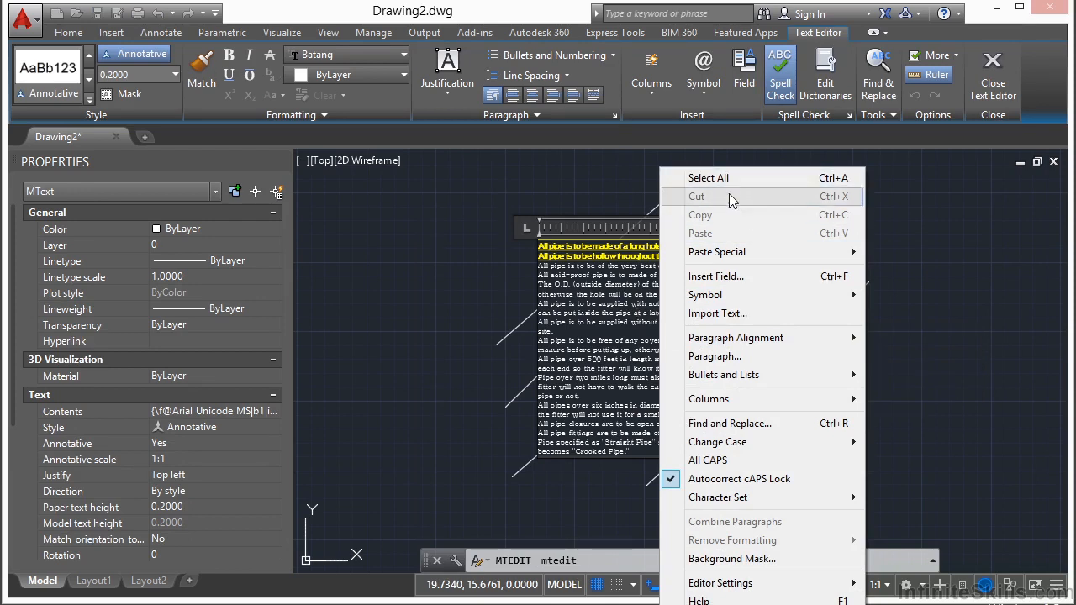
{"action": "mouse_move", "coordinate": [746, 254]}
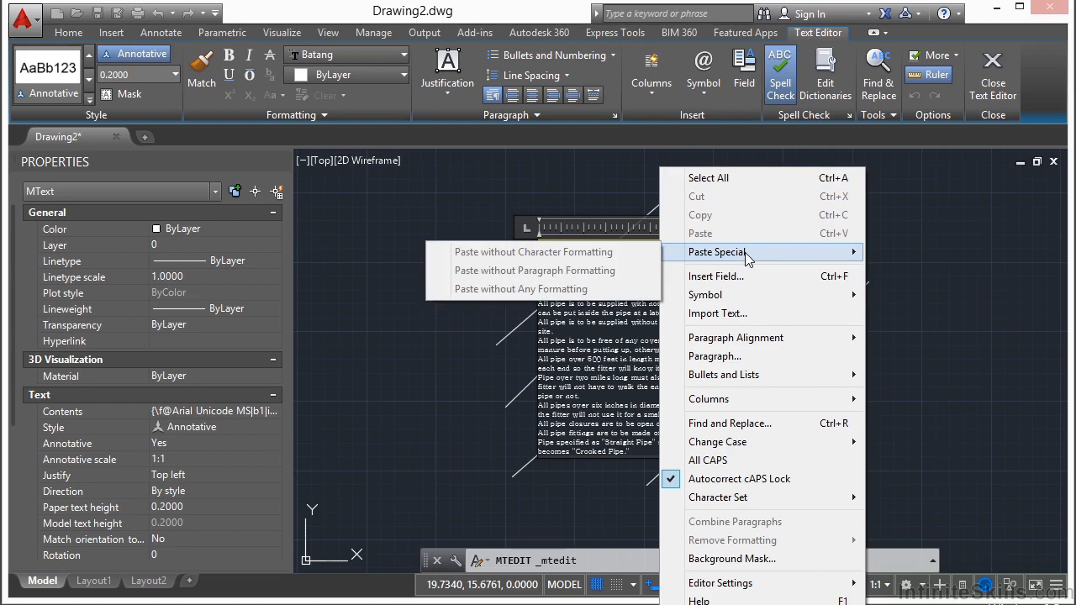
{"action": "mouse_move", "coordinate": [755, 296]}
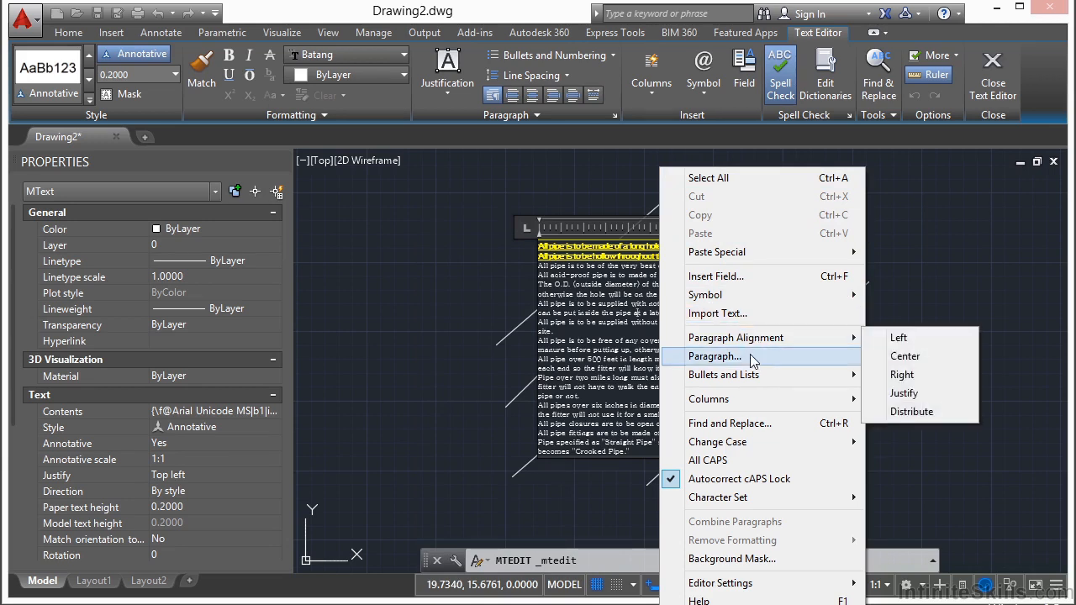
{"action": "mouse_move", "coordinate": [768, 382]}
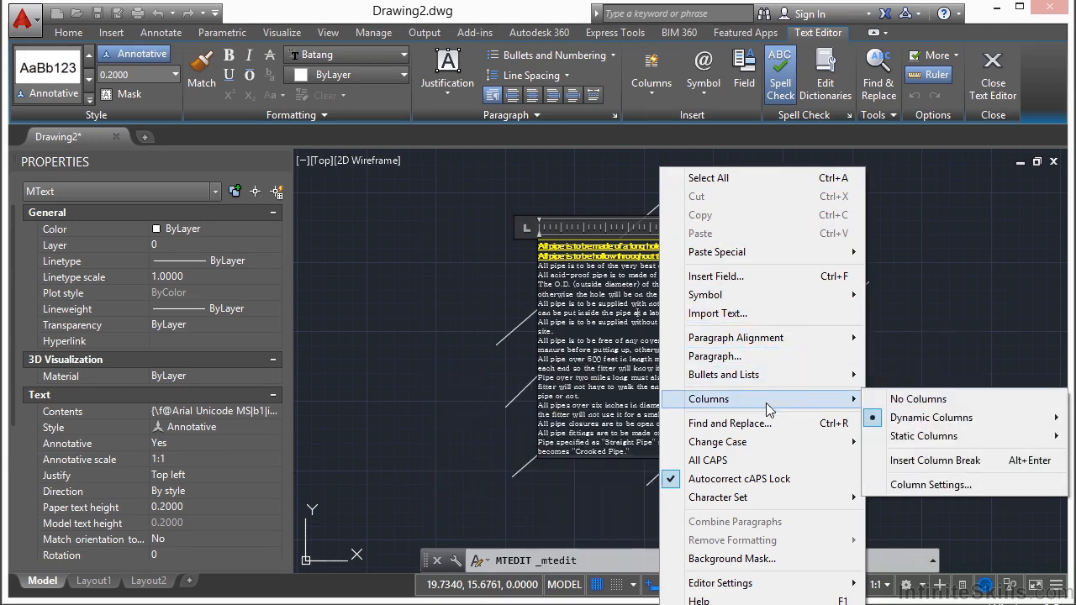
{"action": "mouse_move", "coordinate": [788, 442]}
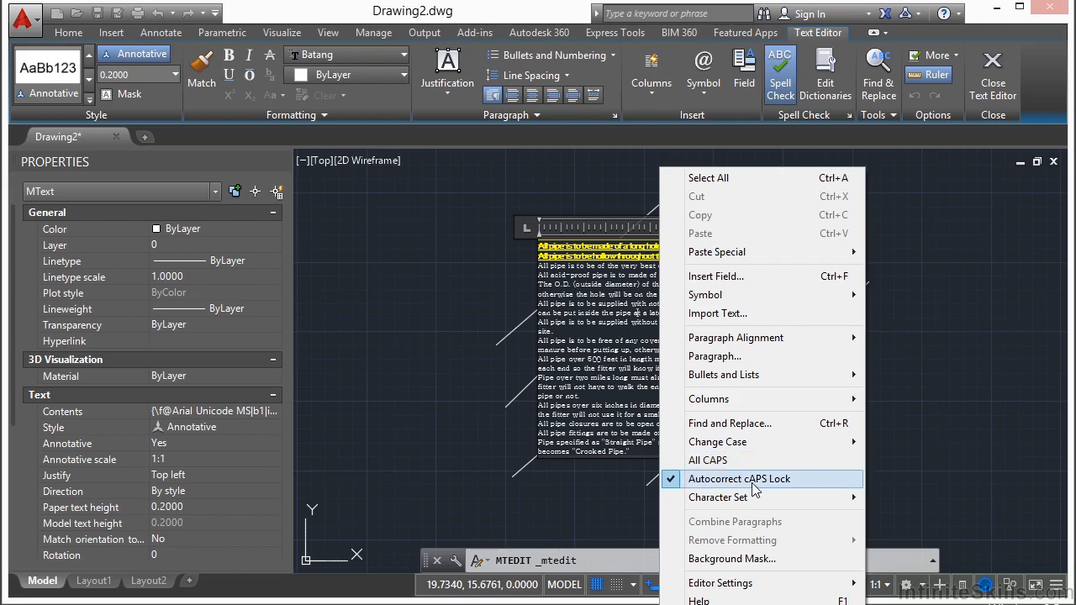
{"action": "mouse_move", "coordinate": [753, 499]}
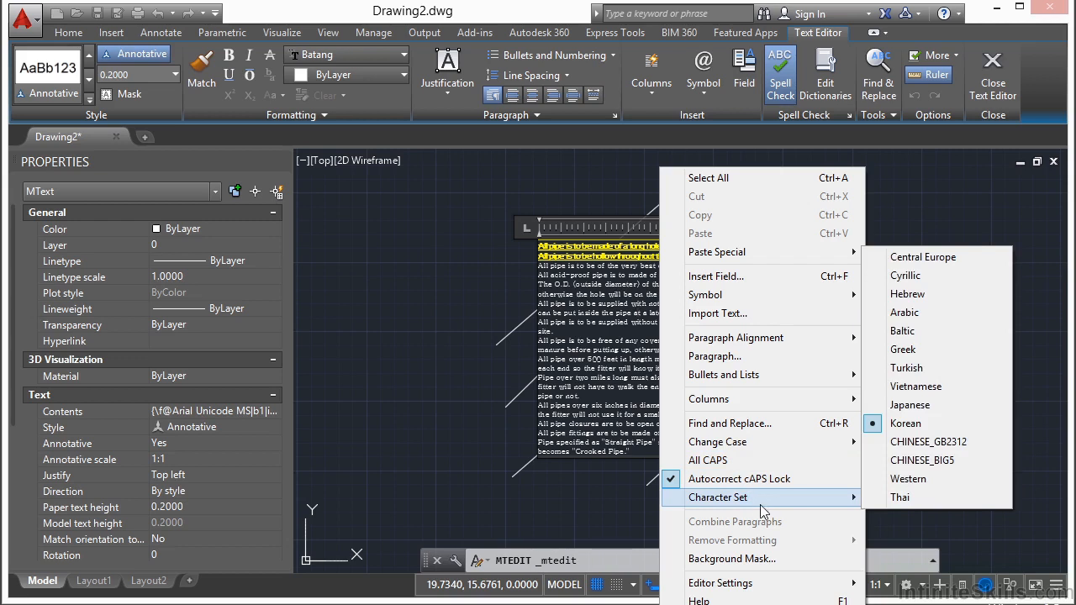
{"action": "mouse_move", "coordinate": [760, 586]}
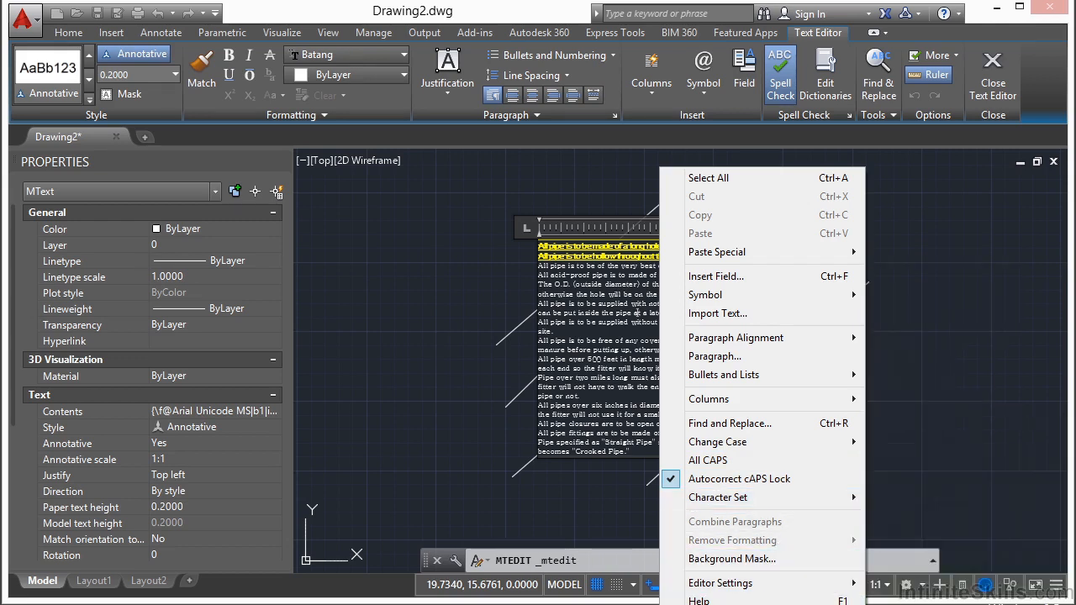
{"action": "left_click", "coordinate": [761, 604]}
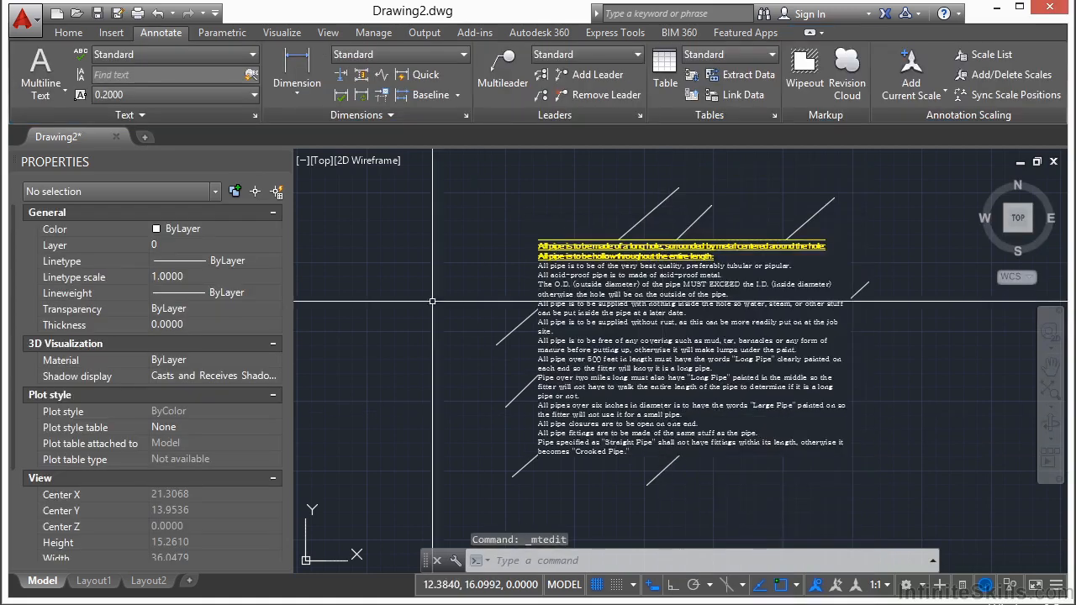